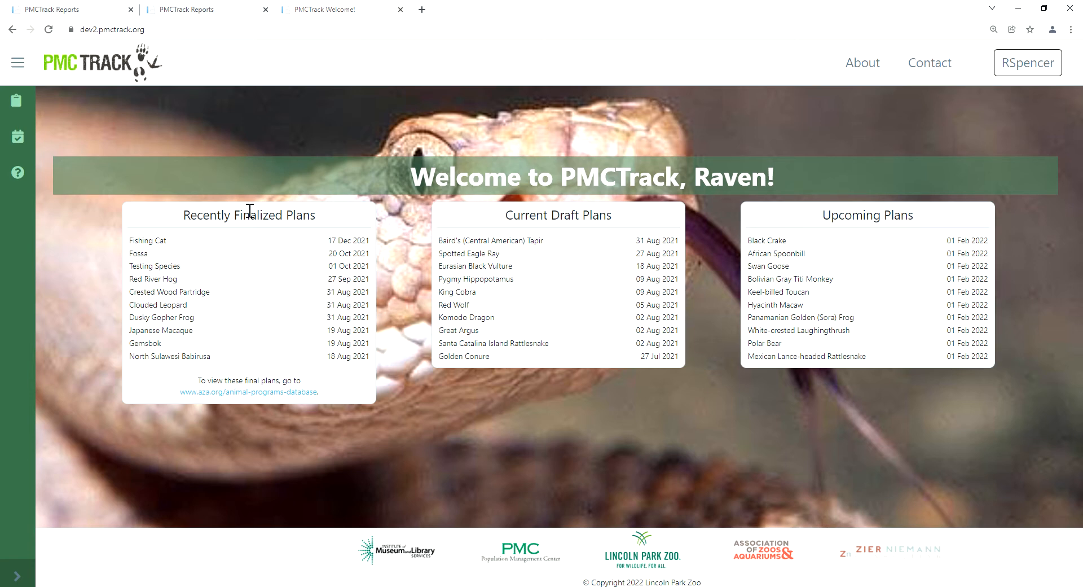
Step: Switch to the SC : Test Species role and open the form for adding interim recommendations
left_click(32, 97)
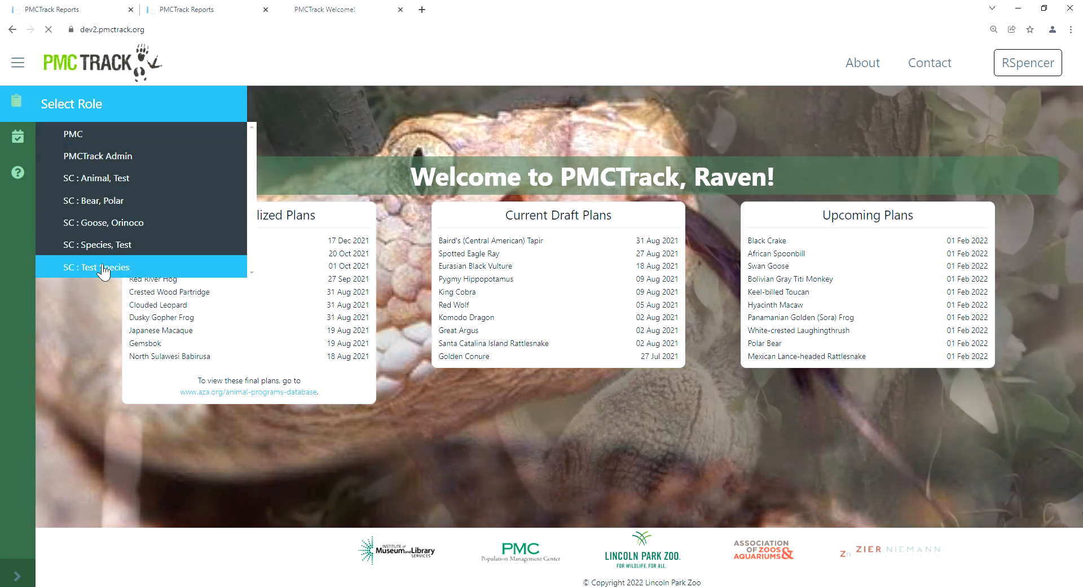
left_click(97, 265)
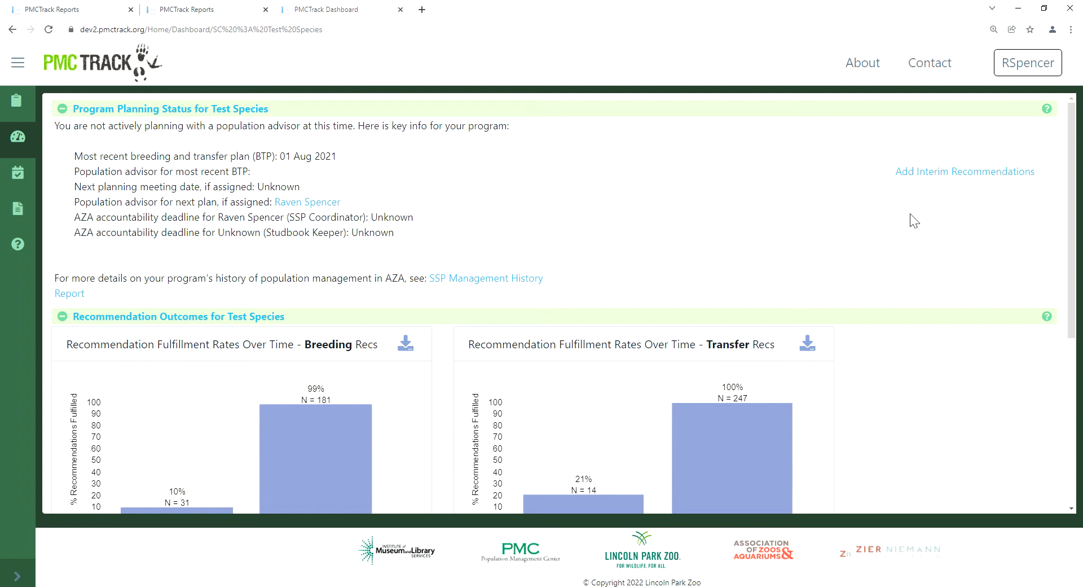
left_click(967, 172)
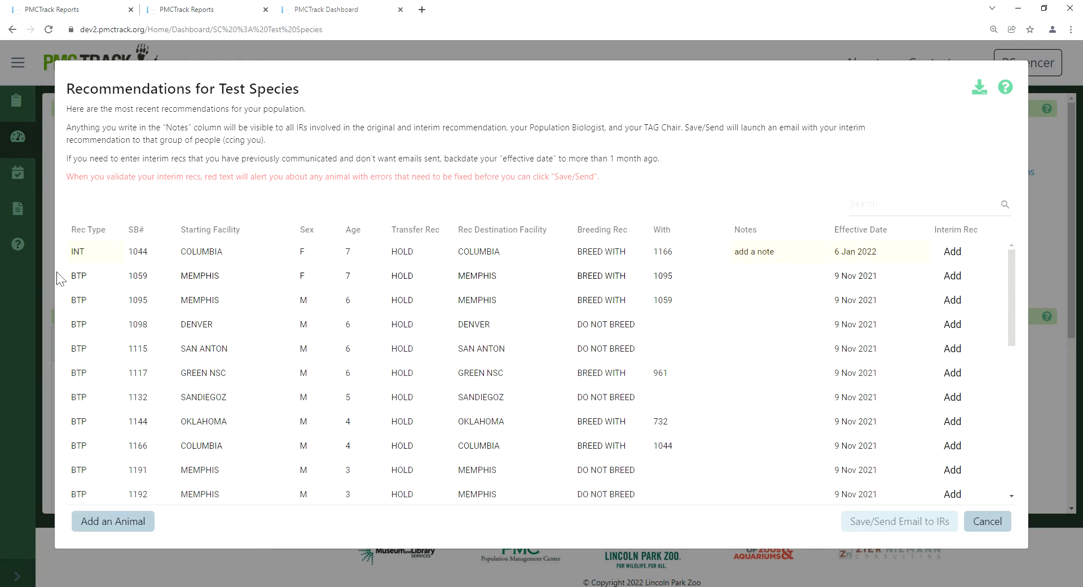
Step: Sort the recommendations by recommendation type, and finally by recommended destination facility in ascending order
left_click(105, 231)
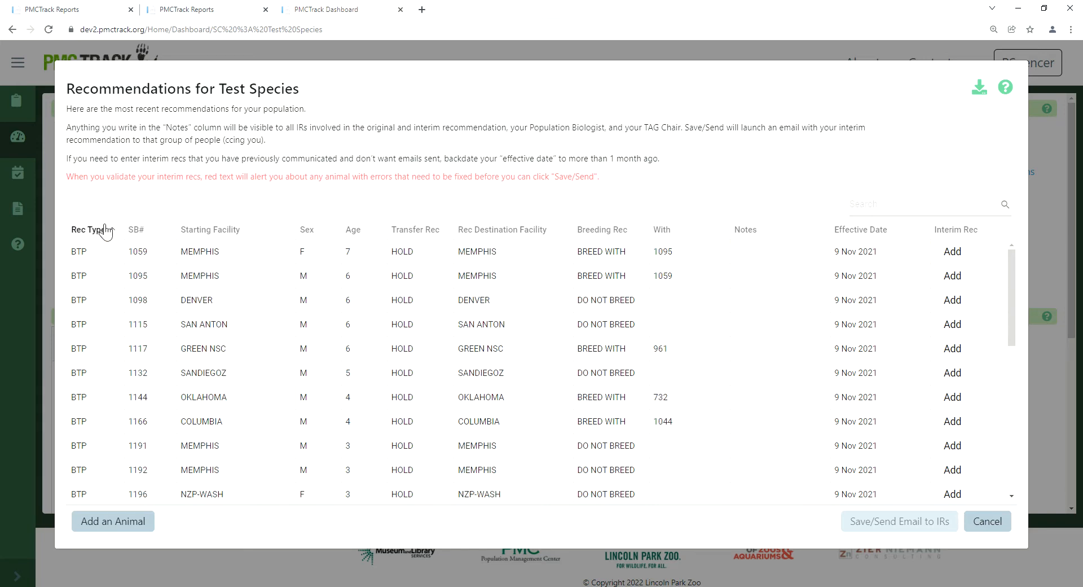
left_click(105, 231)
left_click(519, 235)
left_click(521, 237)
left_click(520, 237)
left_click(520, 237)
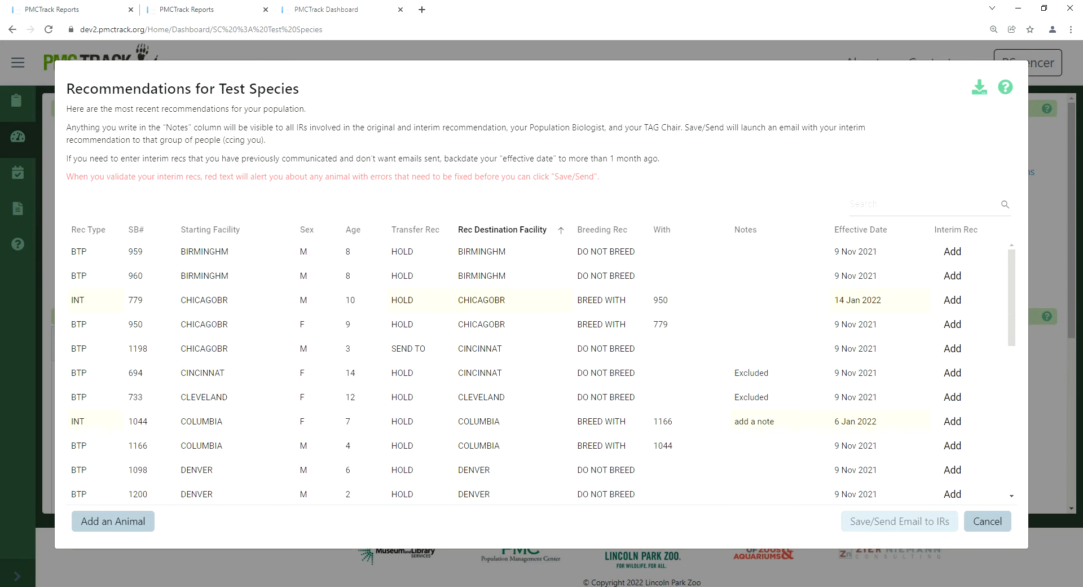
Step: Search the recommendations for 1117 and clear the search to restore the full list
left_click(884, 219)
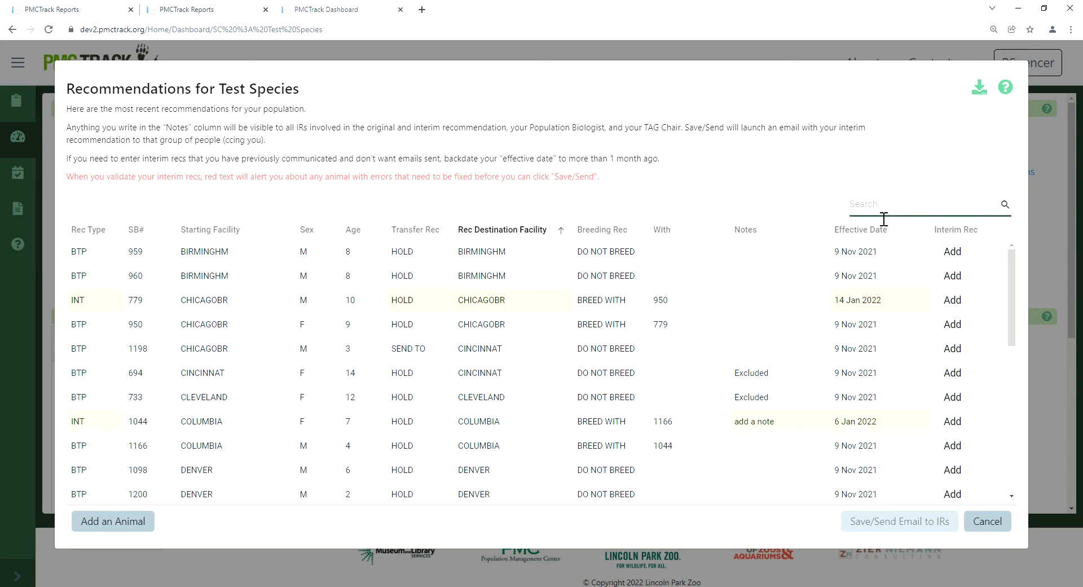
type("1117")
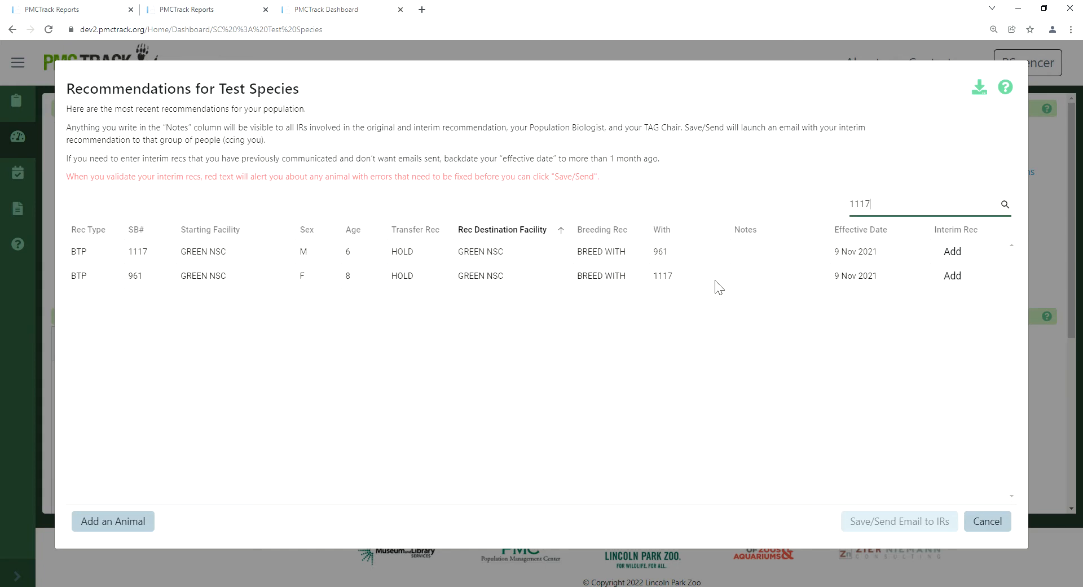
double_click(894, 217)
key("BackSpace")
left_click(1008, 212)
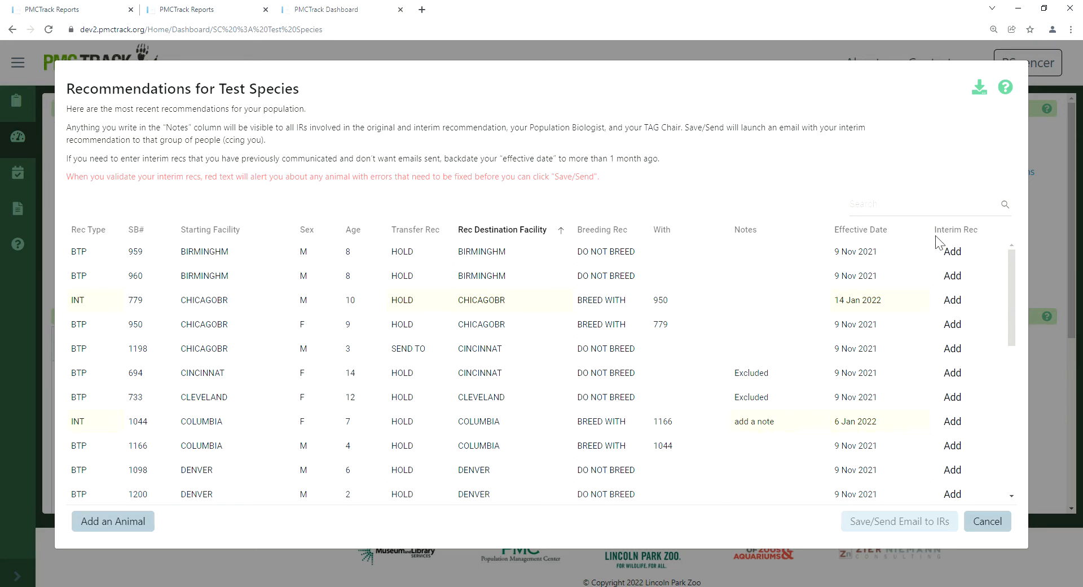
Step: Add an interim recommendation for animal 1198 with transfer HOLD and destination CHESTER, and validate it
left_click(953, 349)
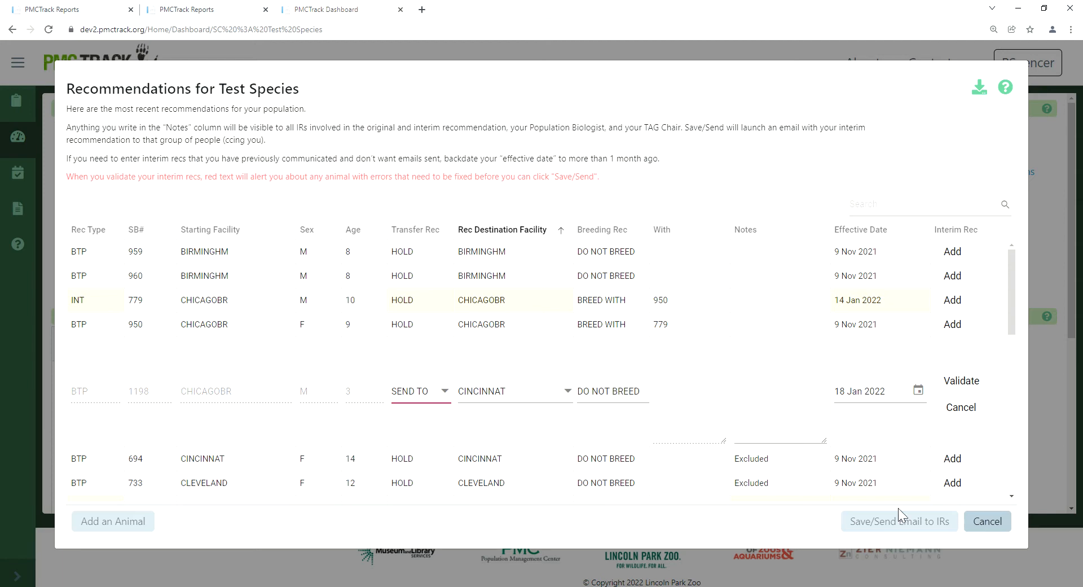
left_click(441, 403)
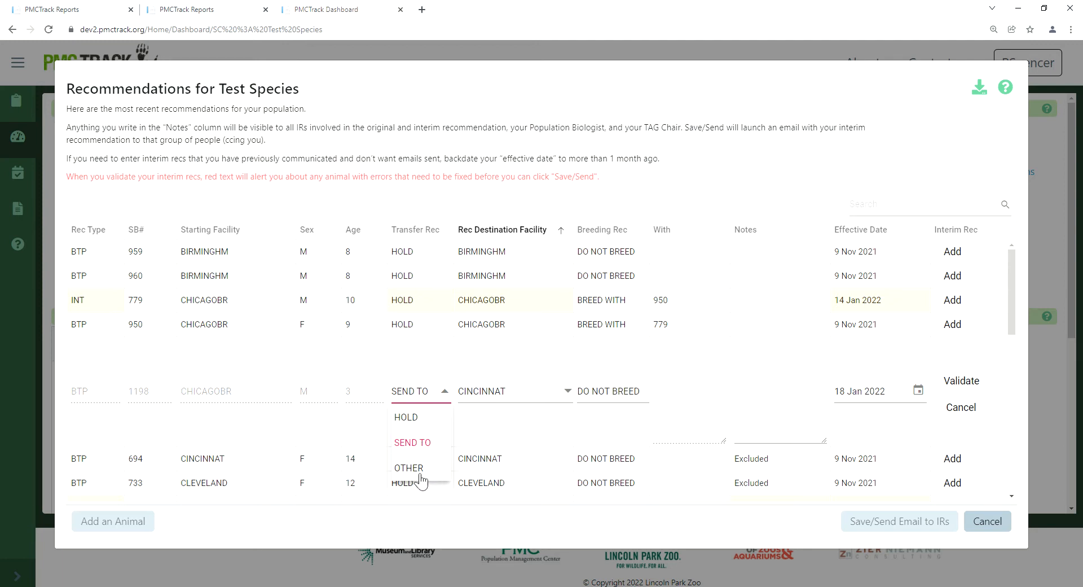
left_click(416, 422)
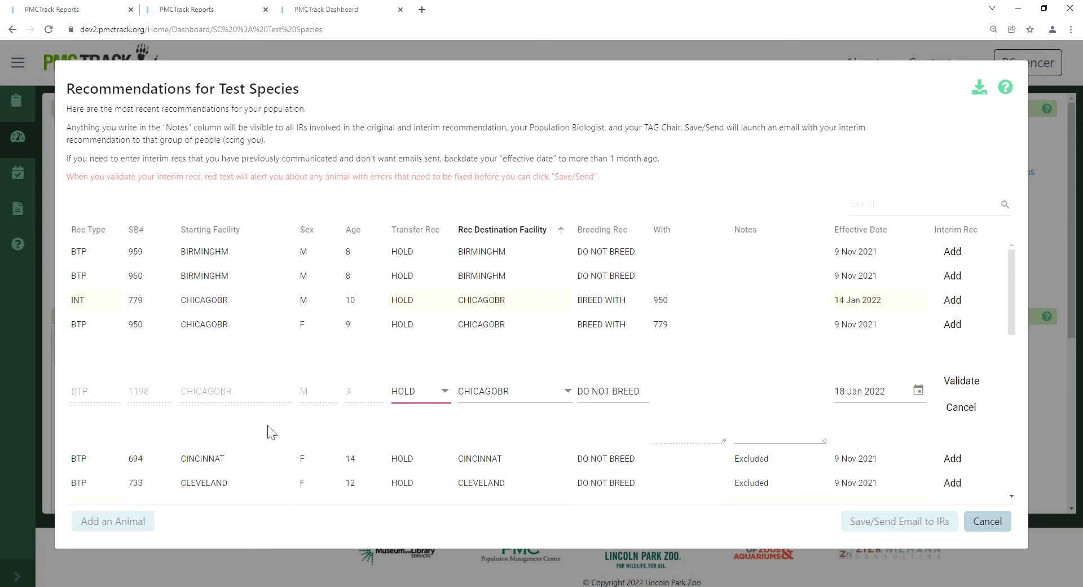
left_click(540, 395)
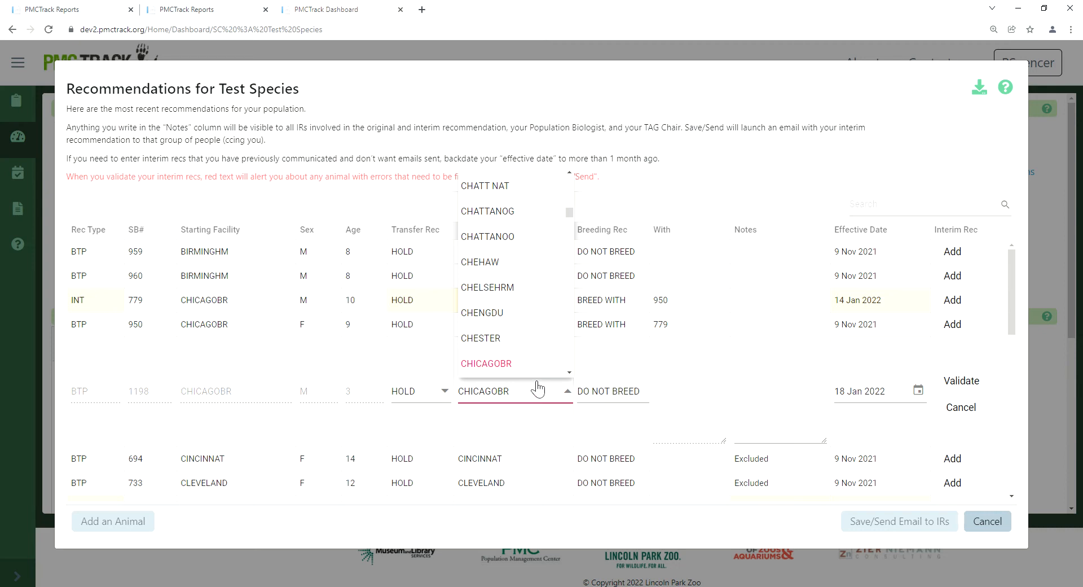
left_click(491, 340)
left_click(971, 383)
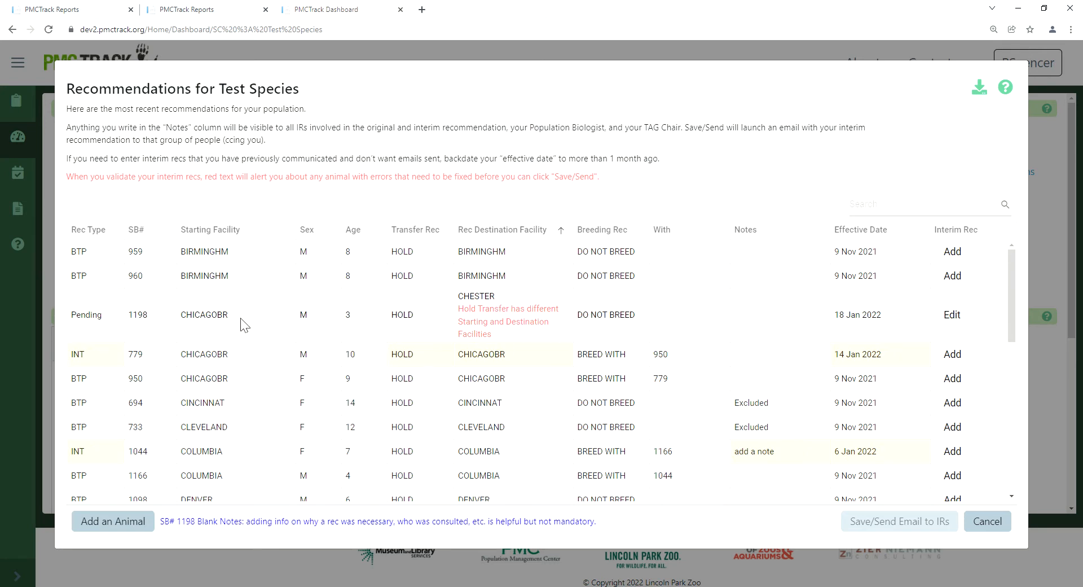
Step: Reopen the pending recommendation for animal 1198 and set its destination facility to CHICAGOBR
left_click(948, 317)
left_click(524, 343)
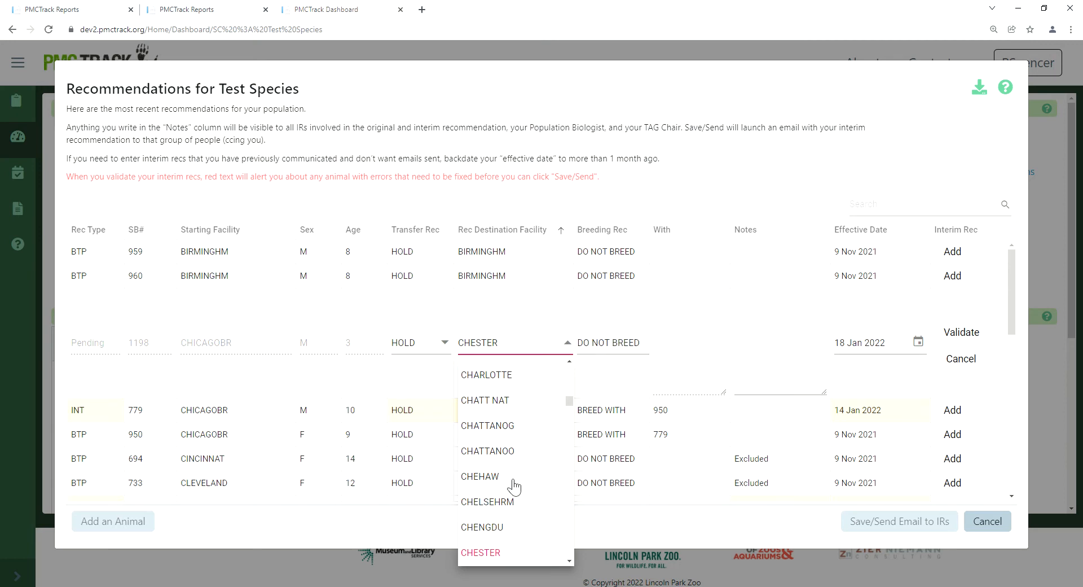
scroll(515, 485, "down", 2)
left_click(497, 516)
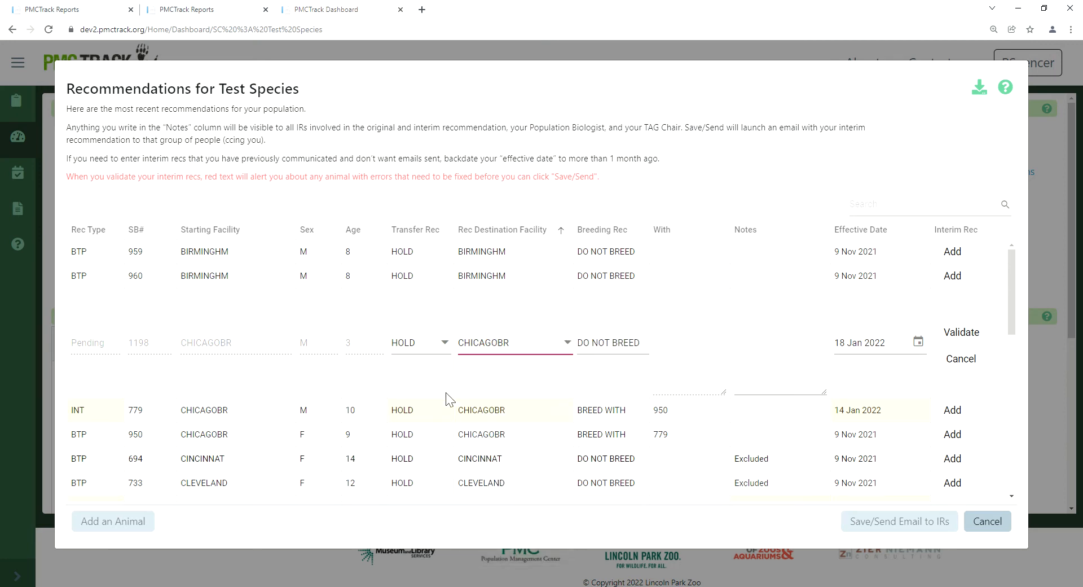
Step: Set the transfer recommendation of animal 1198 to SEND TO with CHESTER as the destination facility
left_click(443, 344)
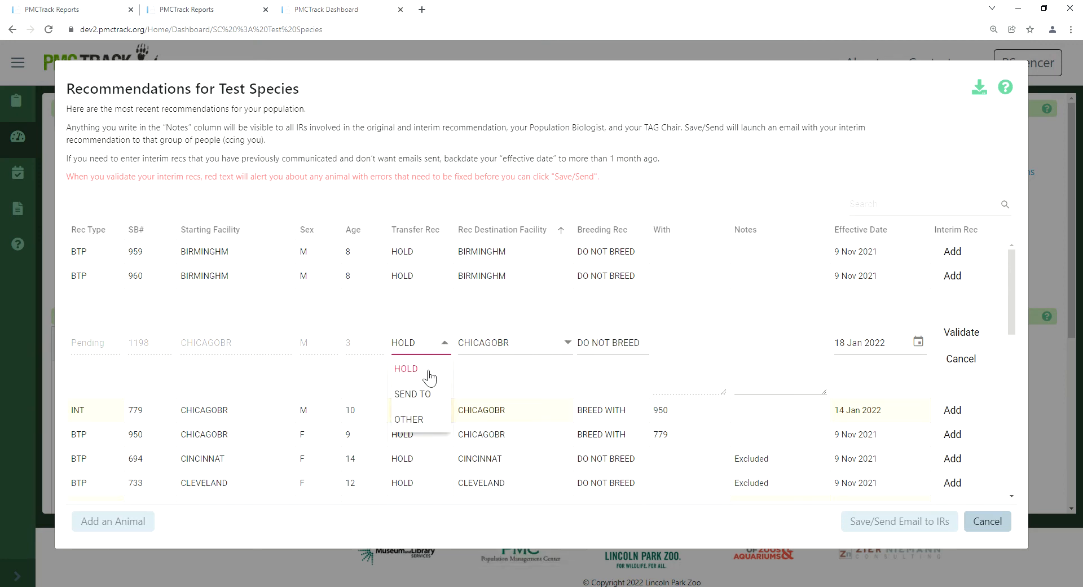
left_click(428, 396)
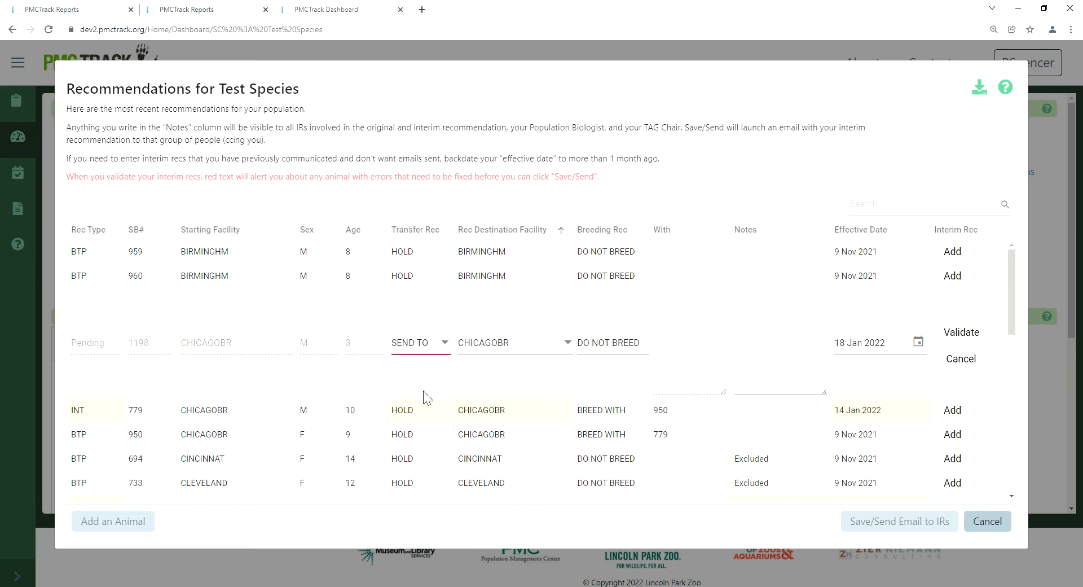
left_click(512, 350)
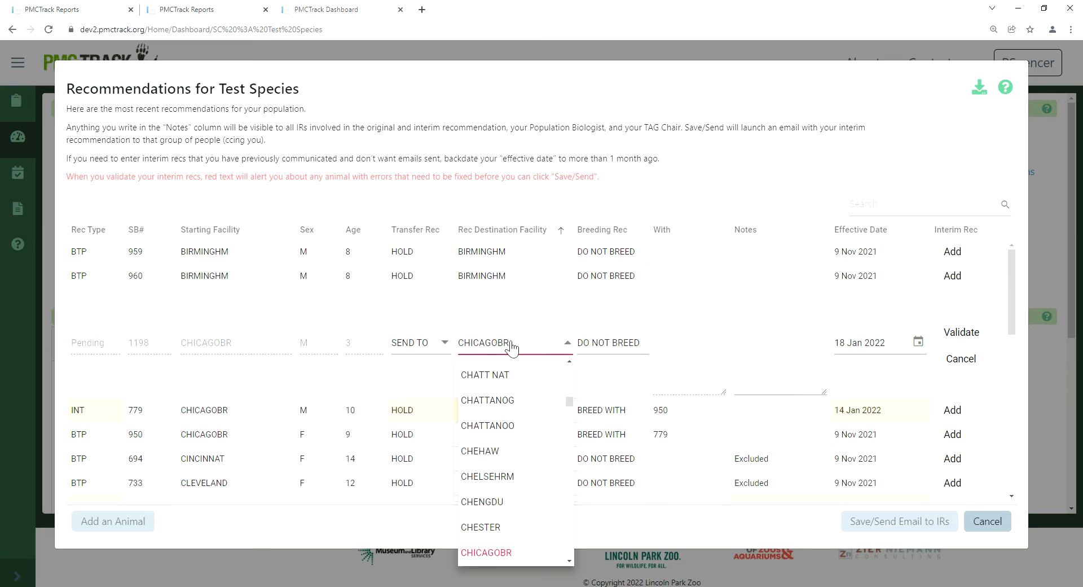
left_click(491, 528)
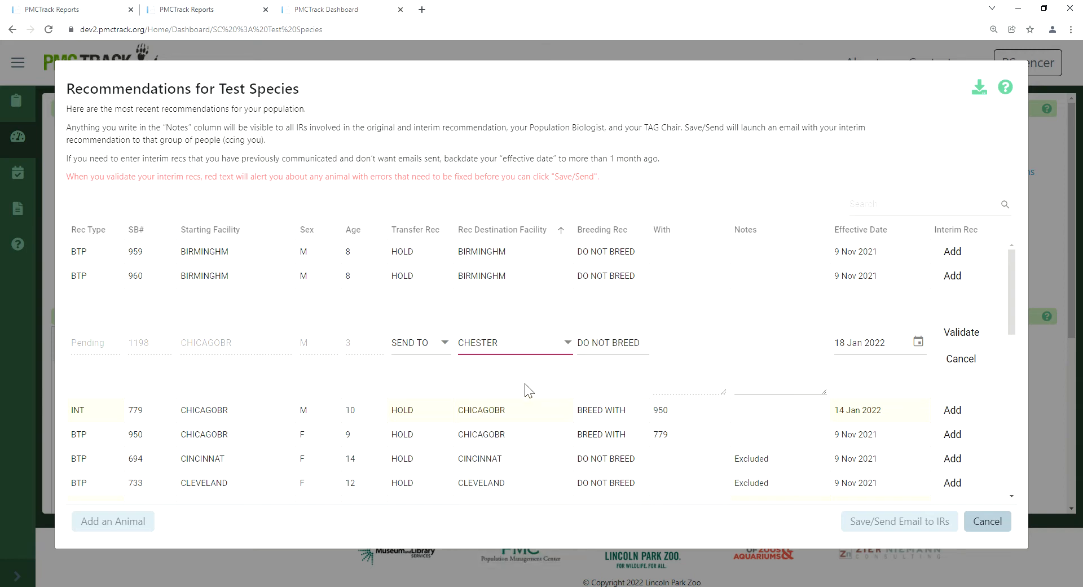
Step: Set the transfer recommendation of animal 1198 to OTHER with TBD as the destination facility
left_click(428, 346)
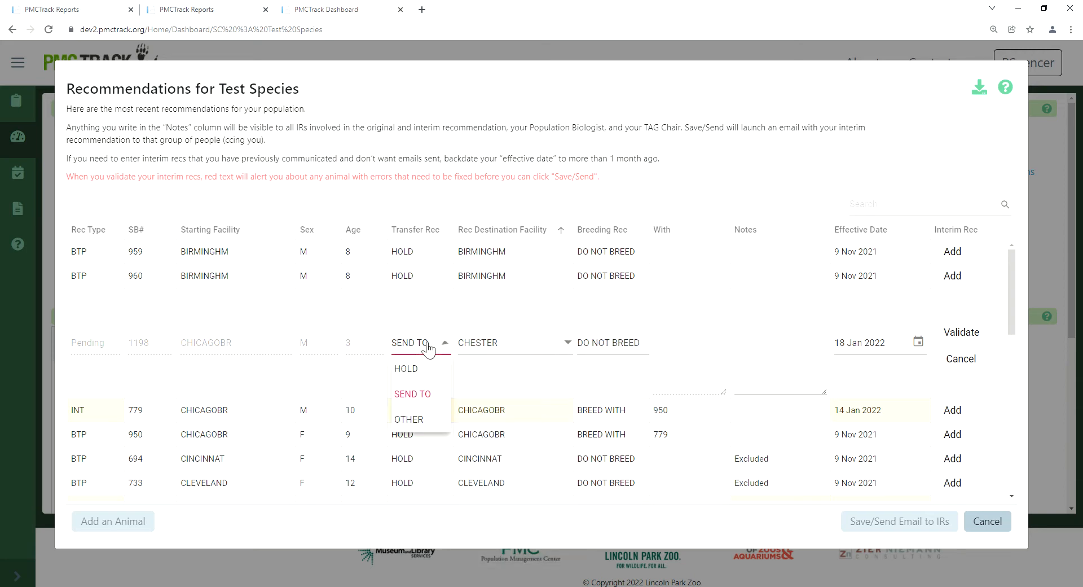
left_click(422, 421)
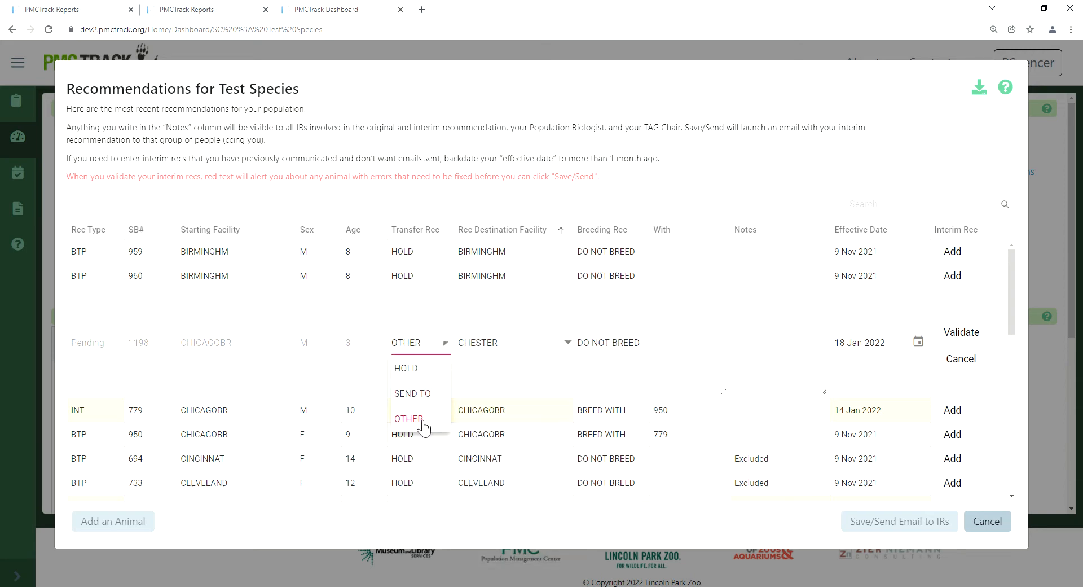
left_click(504, 350)
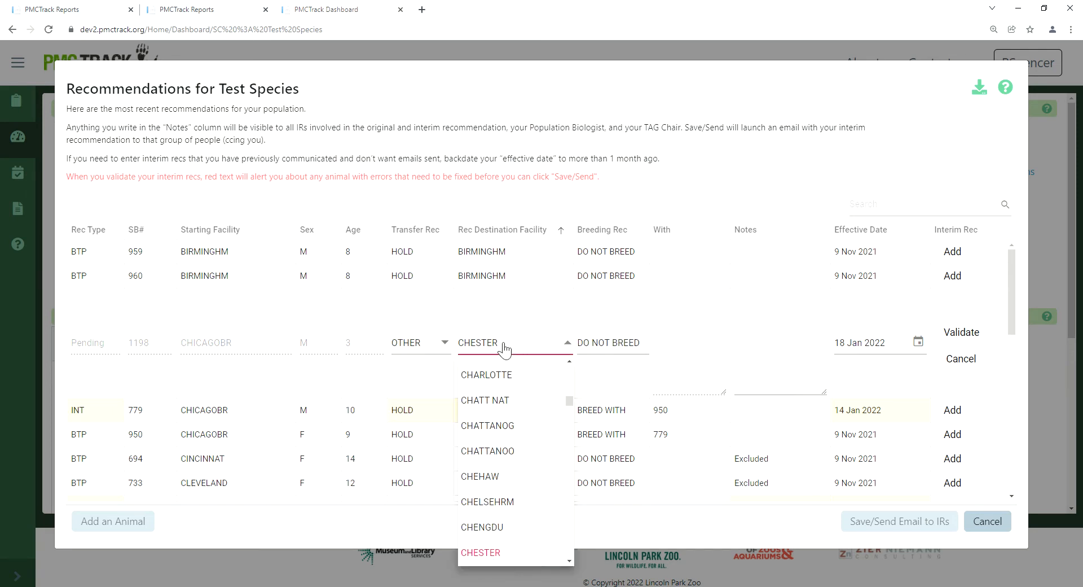
type("tbd")
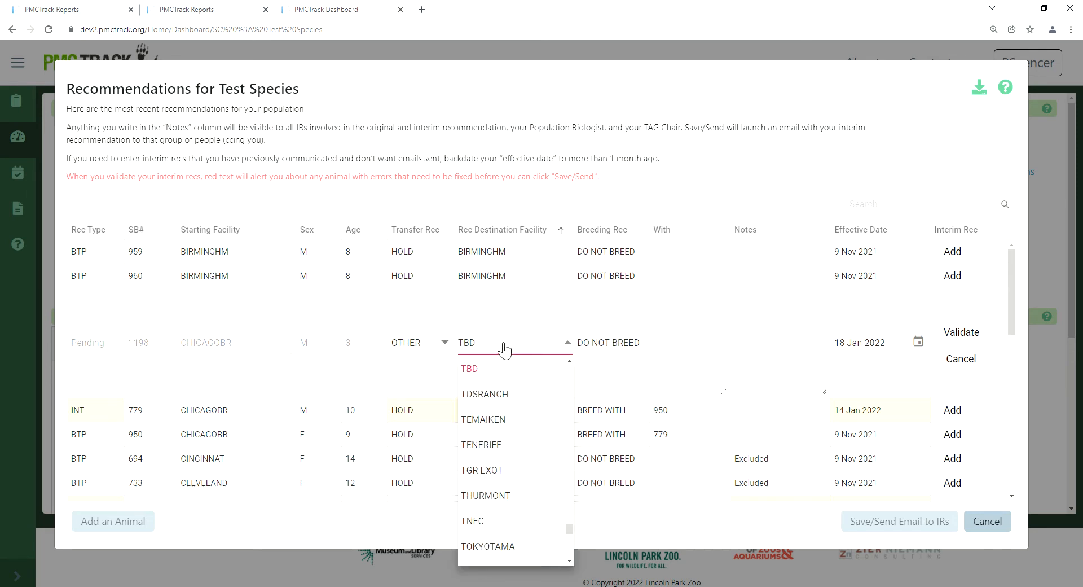
left_click(488, 368)
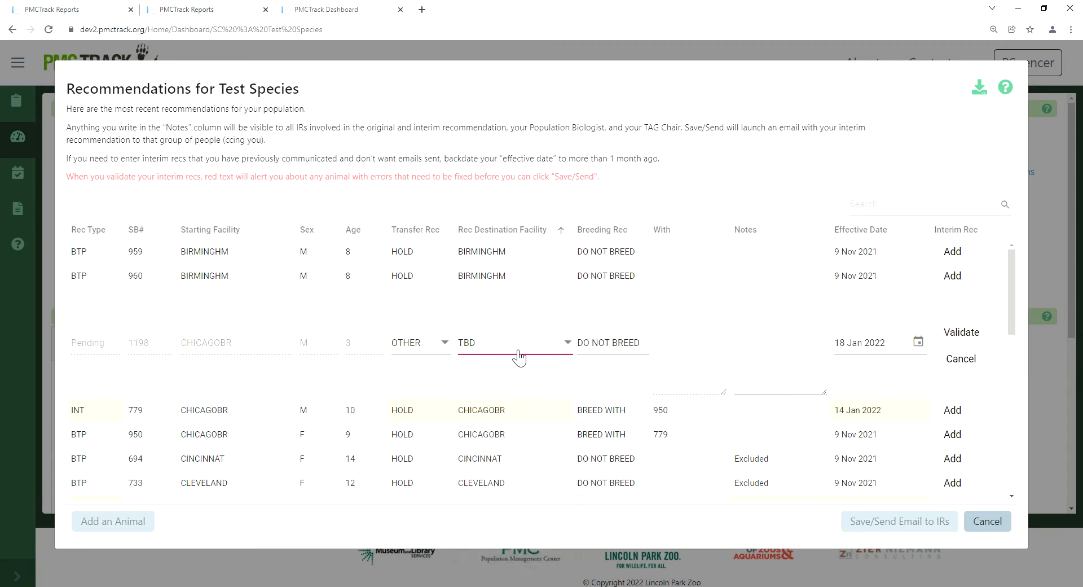
Step: Set animal 1198 to HOLD at CHICAGOBR and BREED WITH 950, and validate the recommendation
left_click(444, 349)
left_click(430, 371)
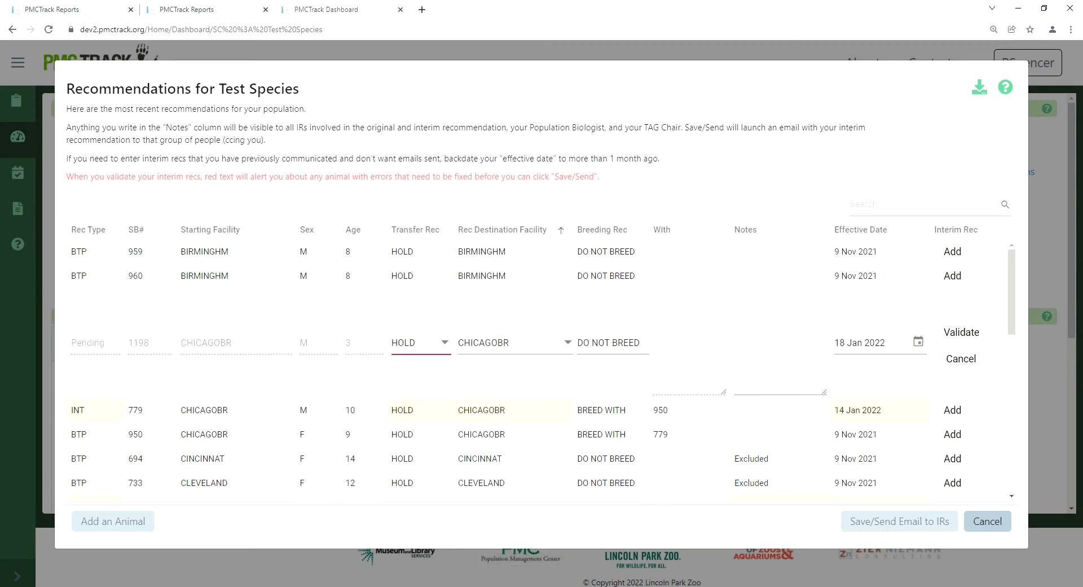
left_click(629, 345)
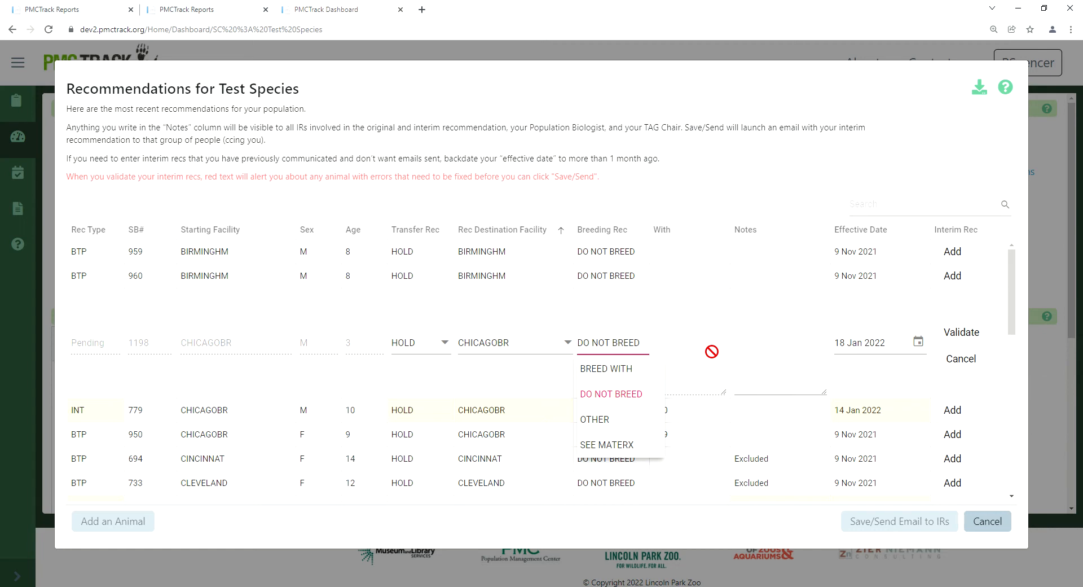
left_click(613, 379)
left_click(681, 319)
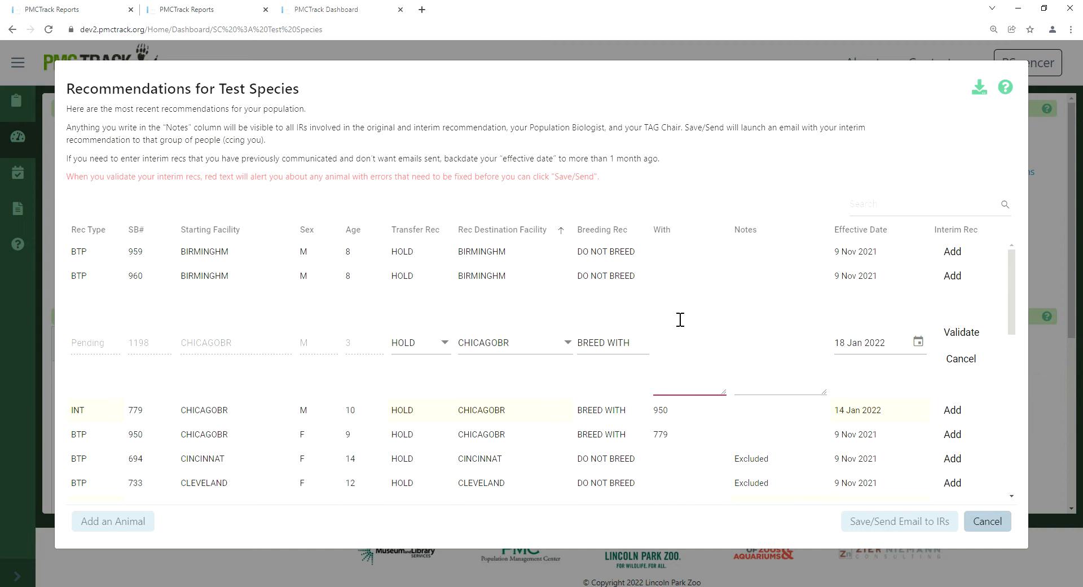
type("950")
left_click(977, 332)
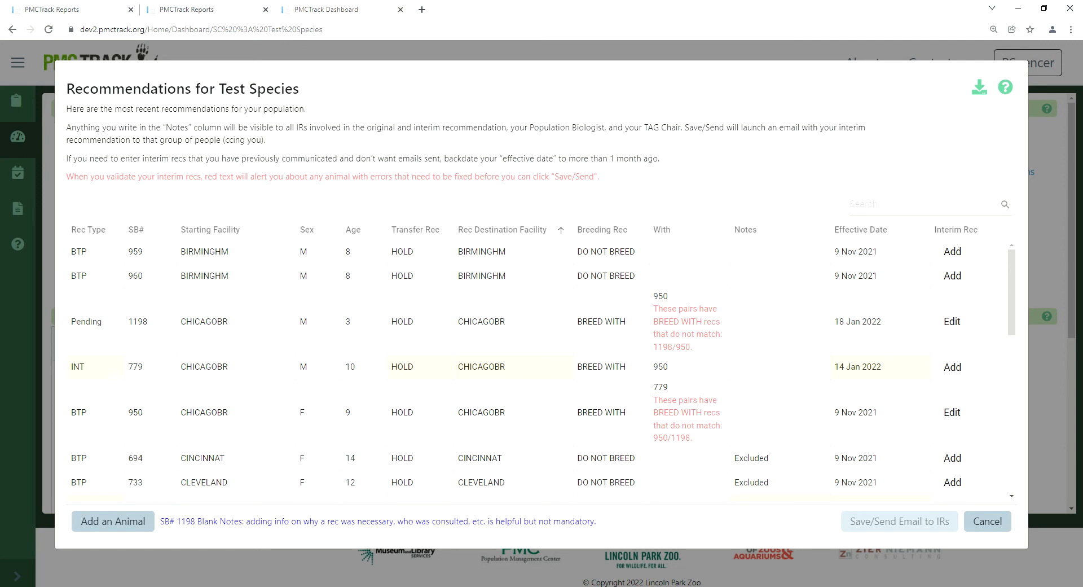
Step: Reopen the pending recommendation for animal 1198 and enter the note "breed with interim rec"
left_click(955, 320)
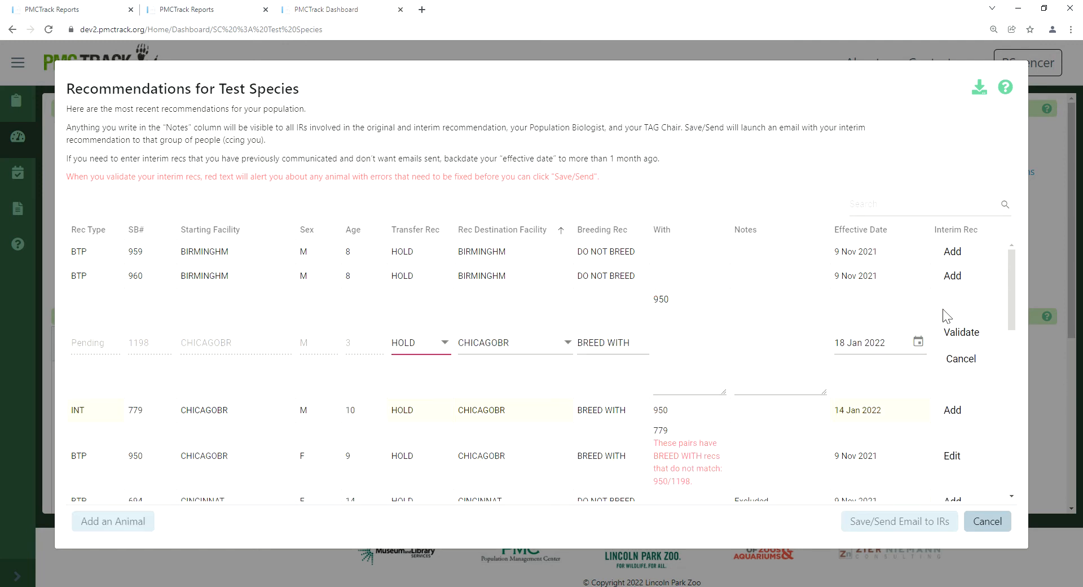
left_click(773, 321)
type("breed with interim rec")
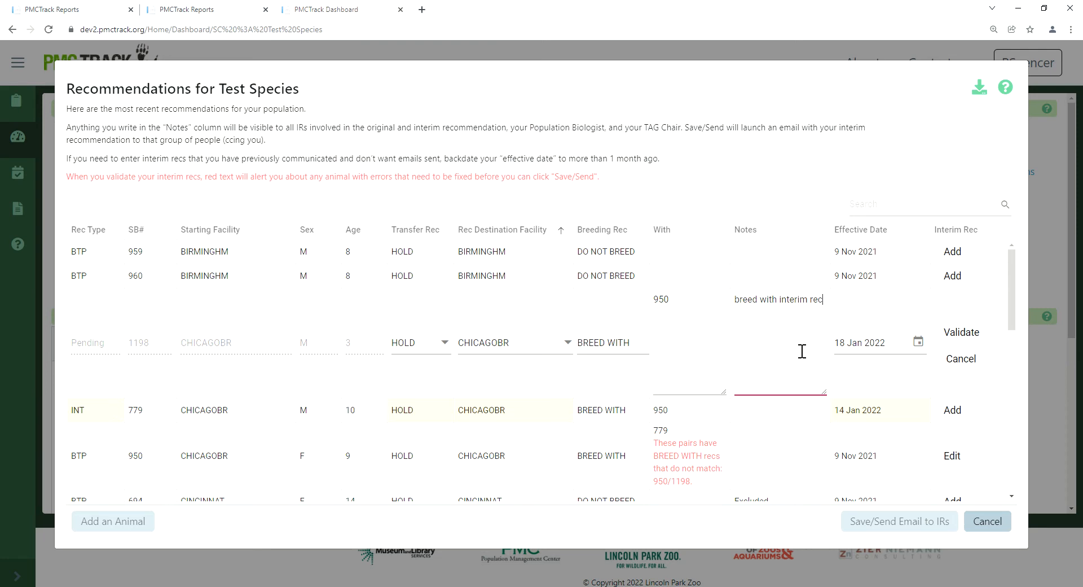
Step: Backdate the effective date of the 1198 recommendation to 1 Dec 2021 and validate it
left_click(918, 342)
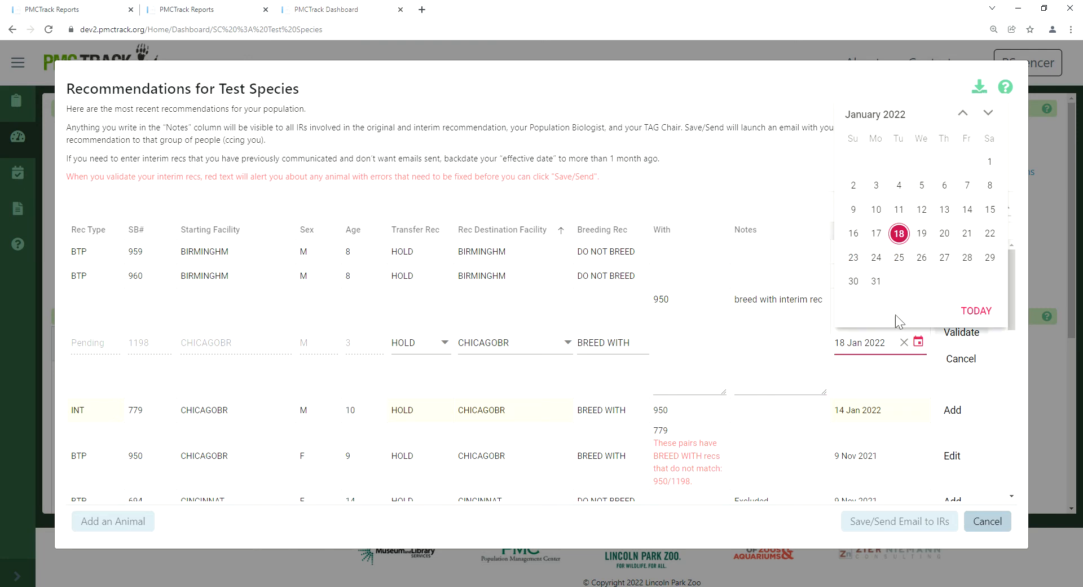
left_click(964, 114)
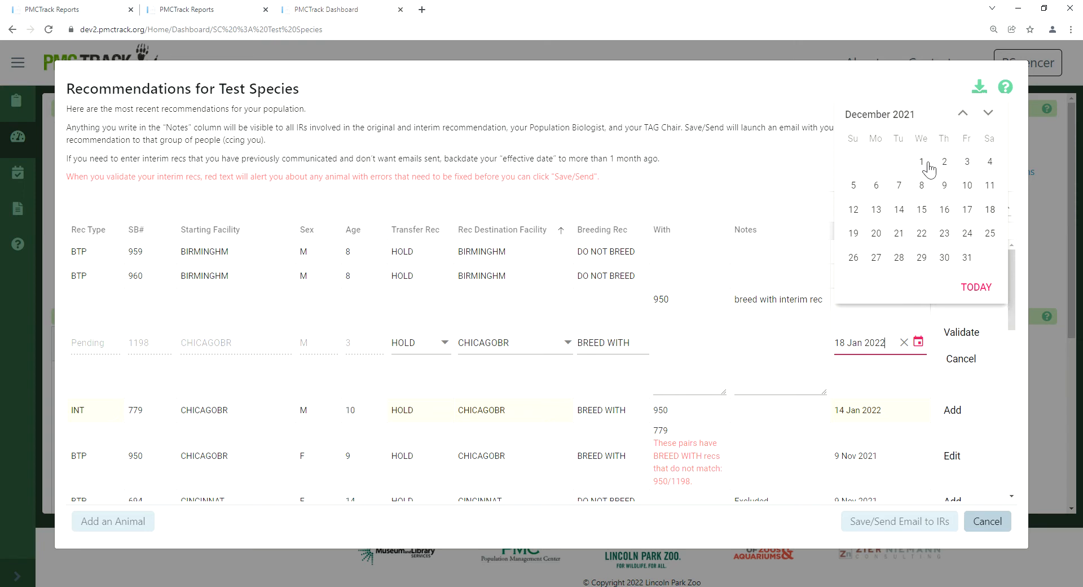
left_click(922, 162)
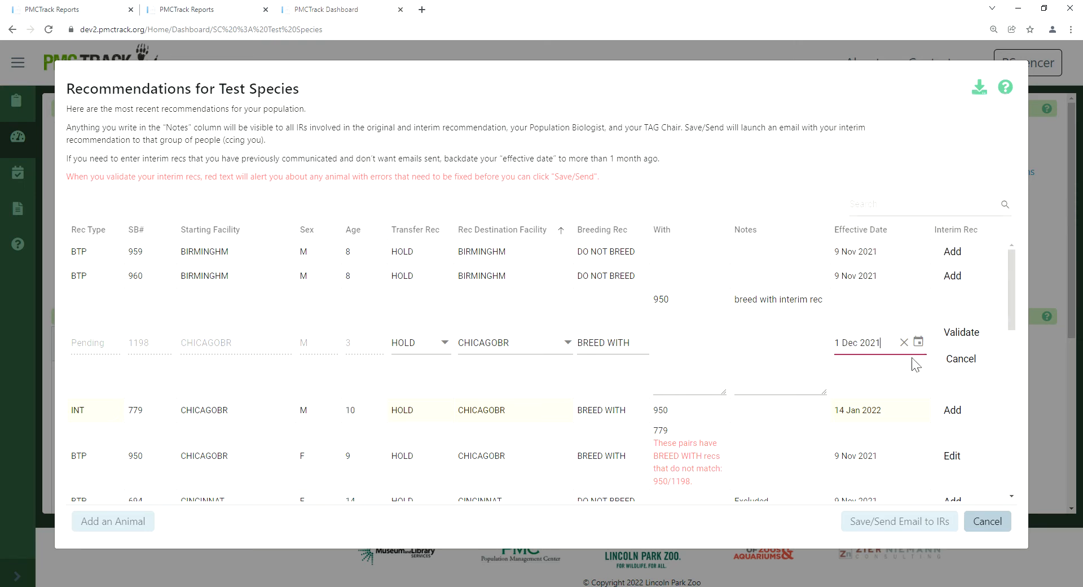
left_click(981, 334)
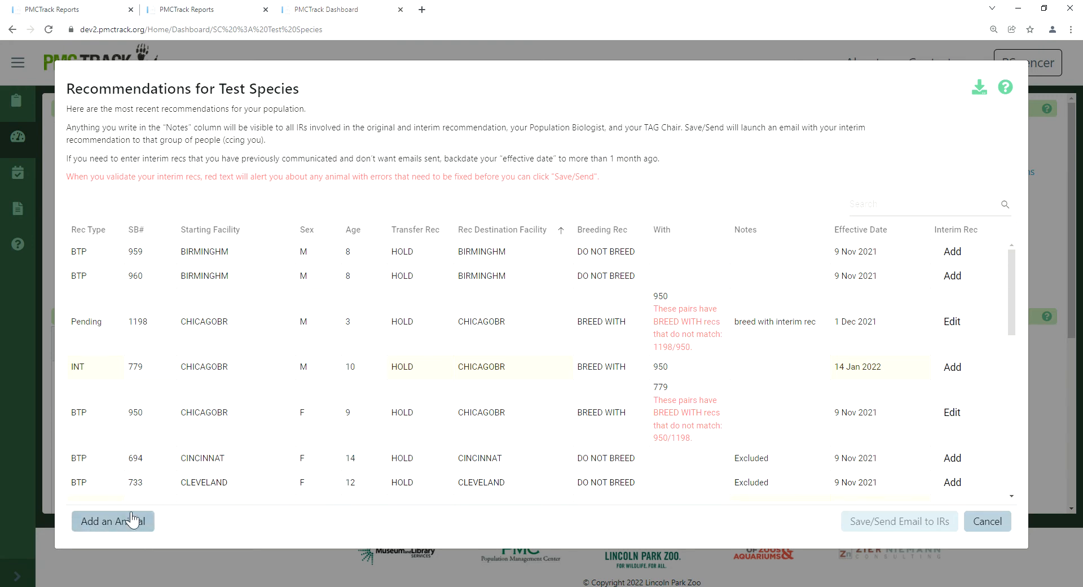
Step: Add a new animal with studbook number 1700, starting facility A DANEAUL, sex F and age 1
left_click(134, 522)
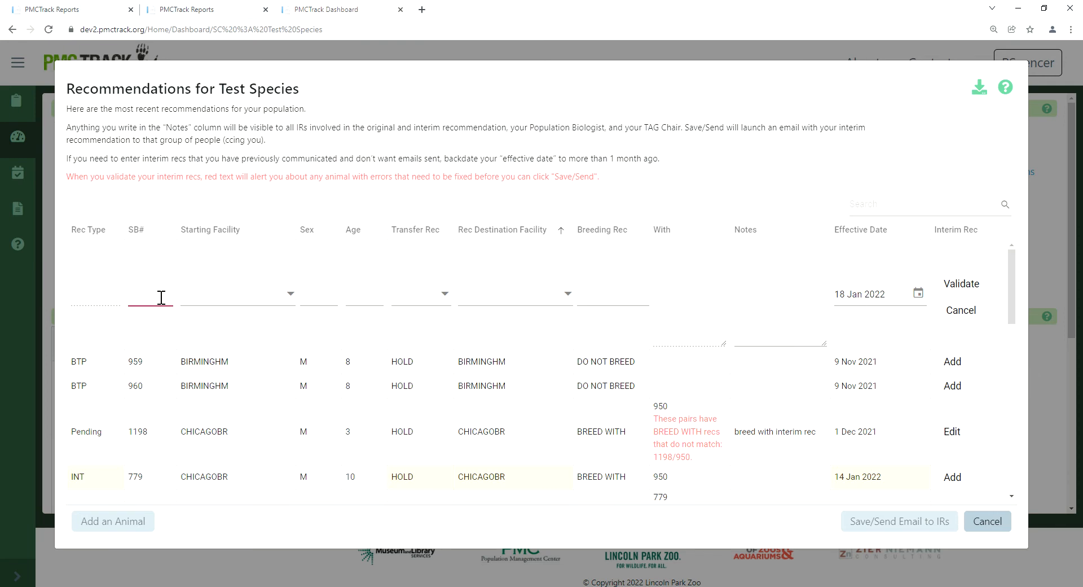
type("1700")
left_click(287, 294)
left_click(225, 317)
left_click(322, 297)
left_click(363, 295)
type("1")
Step: Set the recommendations of new animal 1700 to HOLD at A DANEAUL and DO NOT BREED
left_click(438, 294)
left_click(419, 330)
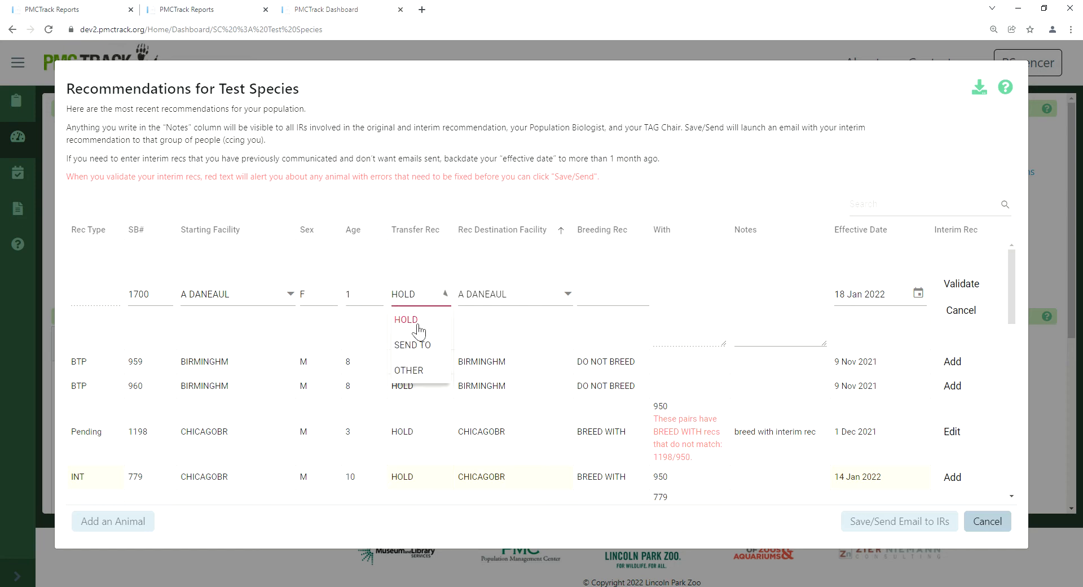
left_click(503, 294)
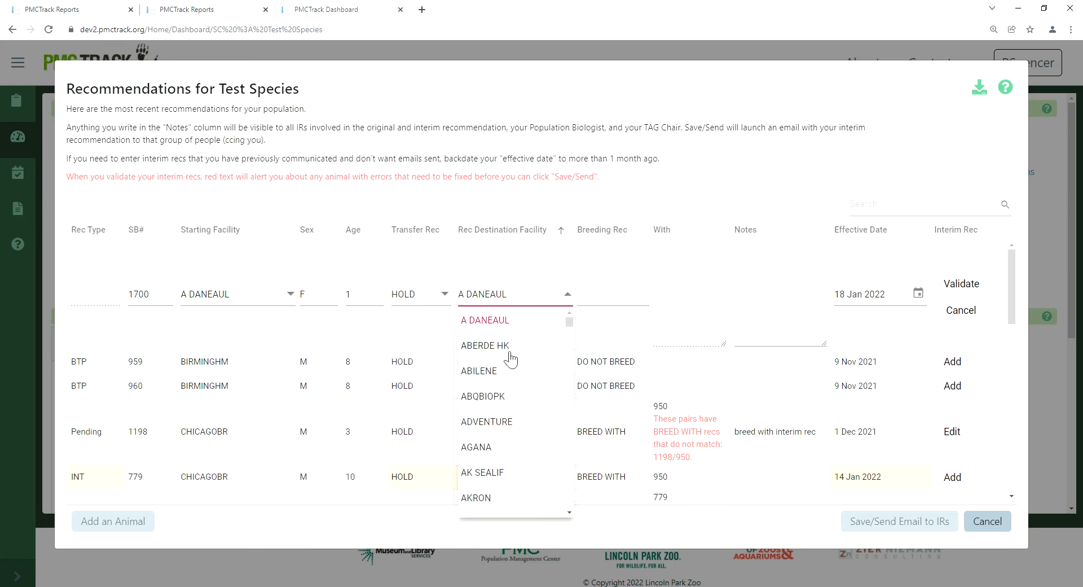
left_click(483, 326)
left_click(617, 297)
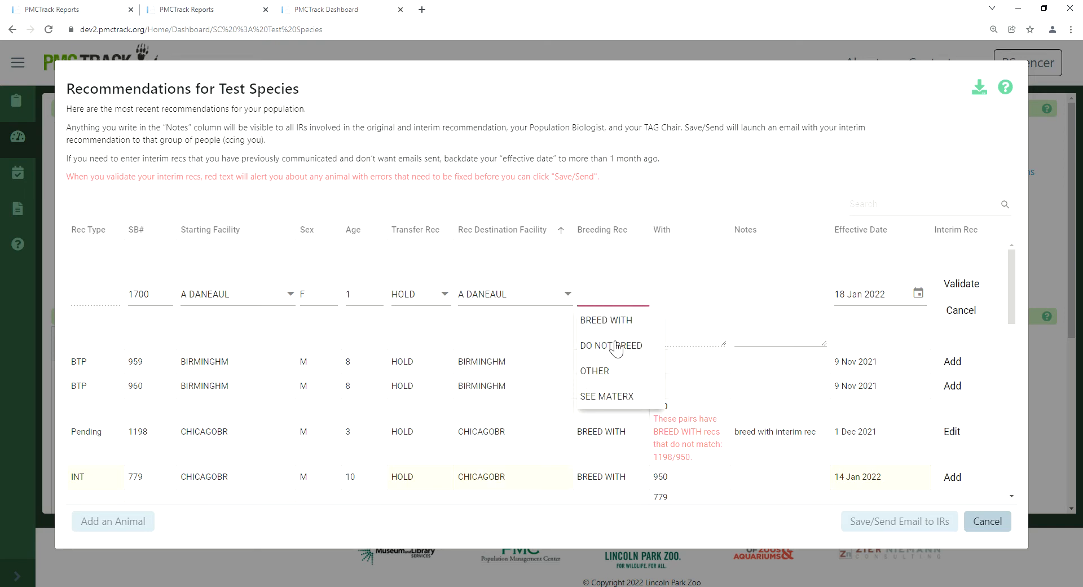
left_click(617, 346)
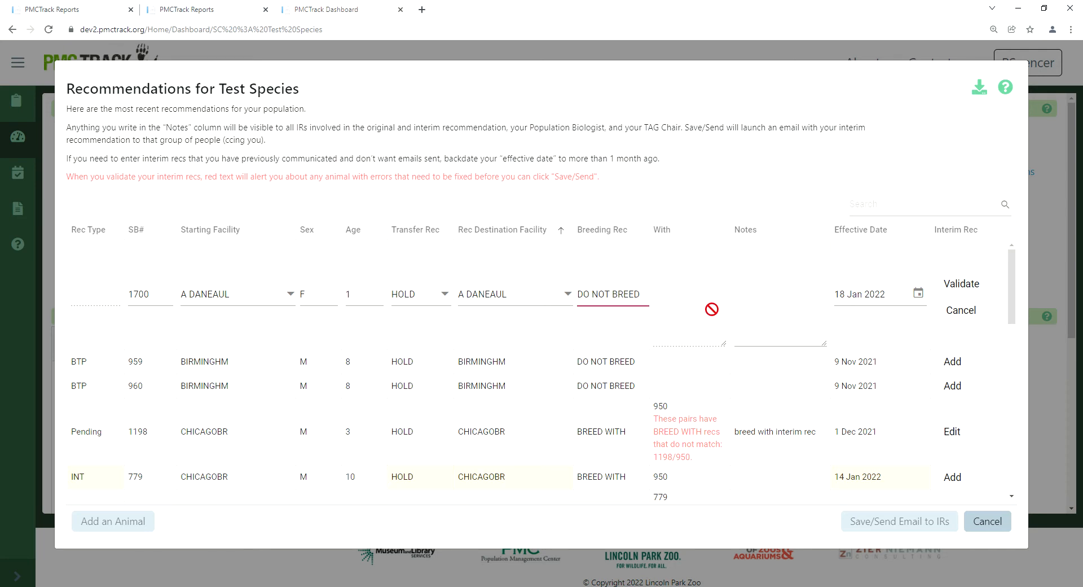
Step: Enter the note "new animal added" for animal 1700 and validate its recommendation
left_click(790, 310)
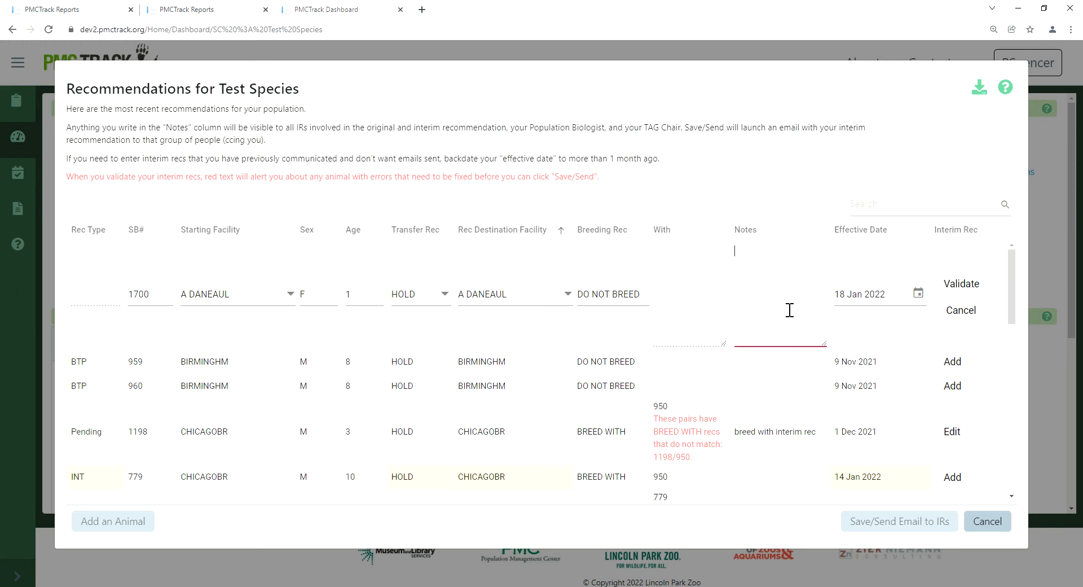
type("new animal added")
left_click(968, 287)
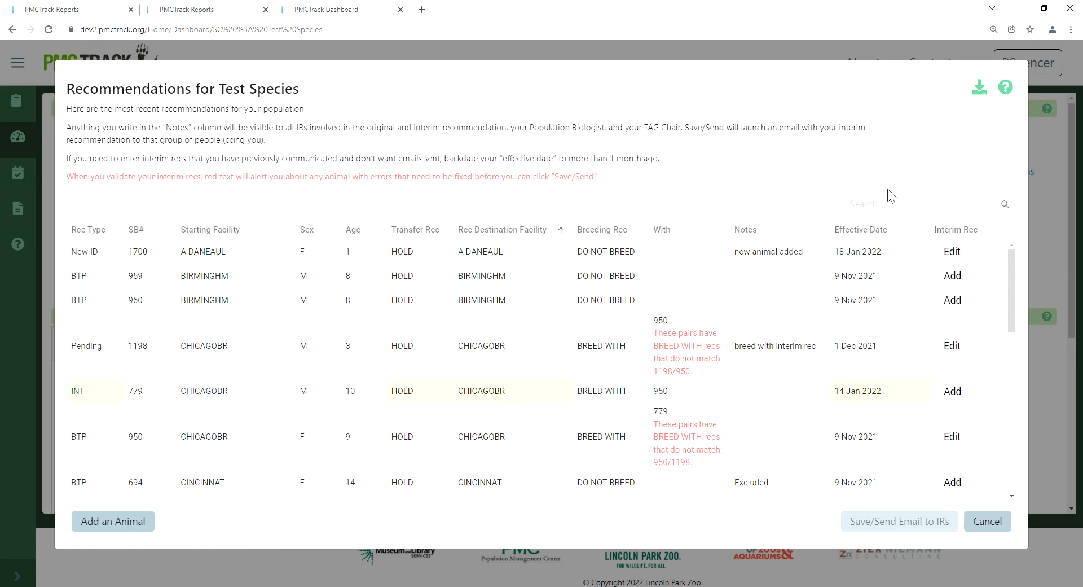
Step: Filter the recommendations by "error" and set the BREED WITH partners of animal 950 to "779, 1198"
left_click(880, 214)
type("error")
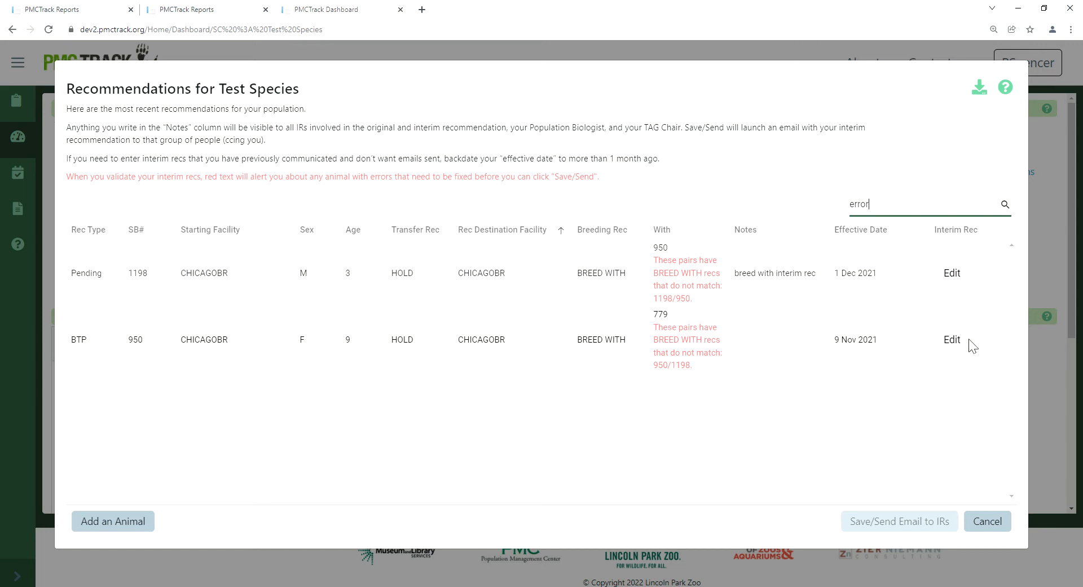
left_click(952, 339)
left_click(694, 323)
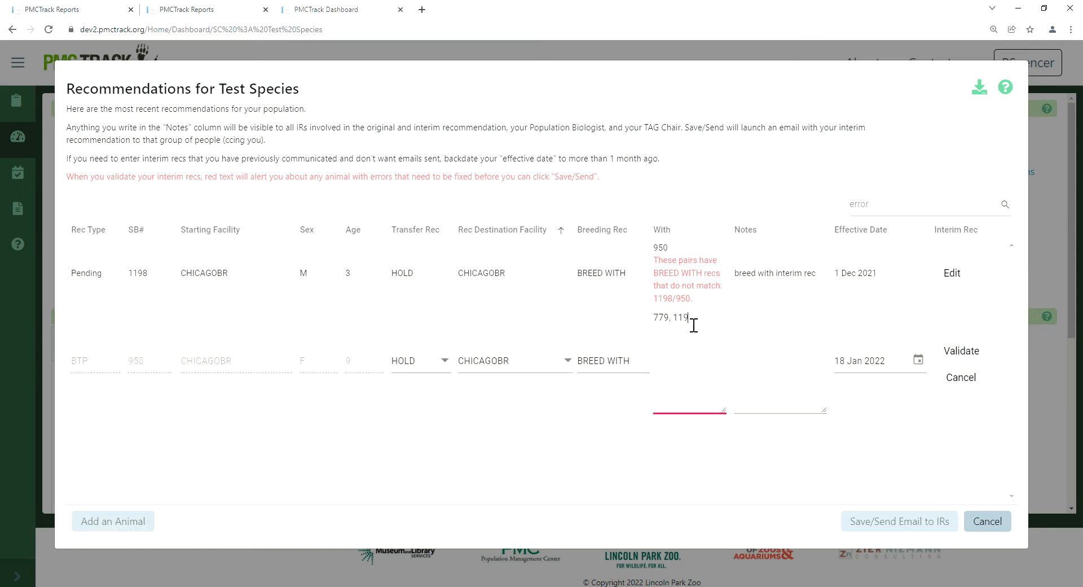
Step: Enter the note "breed with interim rec" for animal 950 and validate its recommendation
left_click(806, 345)
type("breed with interim rec")
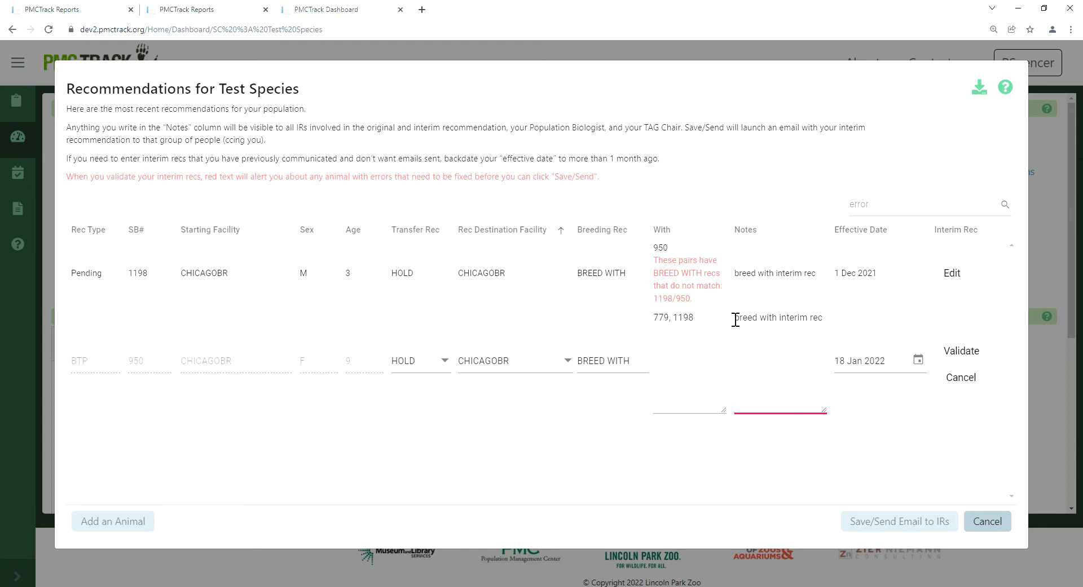
left_click(974, 354)
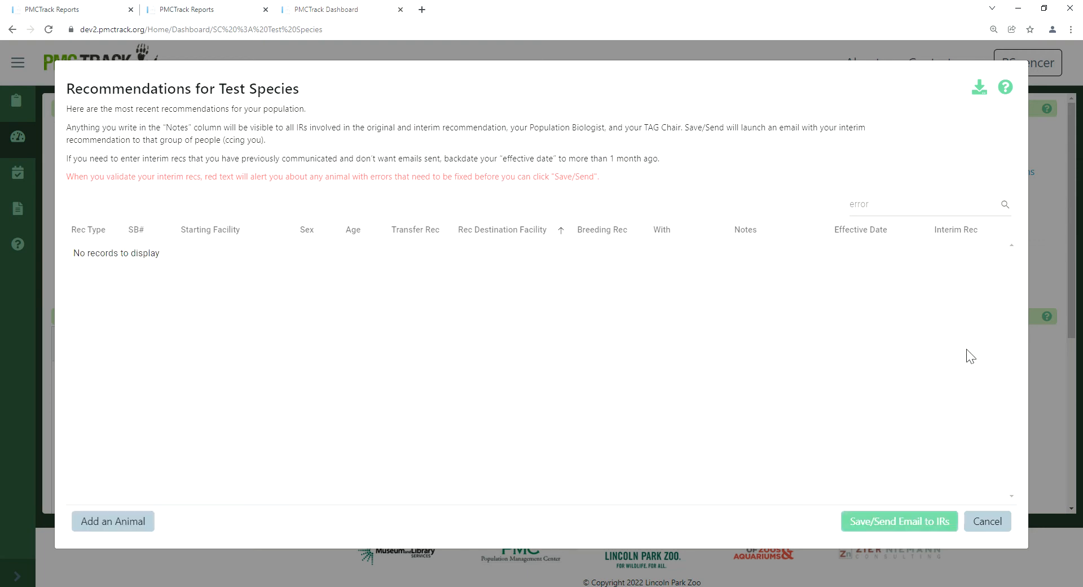
Step: Clear the error search to list all recommendations, and start leaving the window but cancel exiting without saving
left_click_drag(897, 215, 810, 215)
key("BackSpace")
left_click(1005, 205)
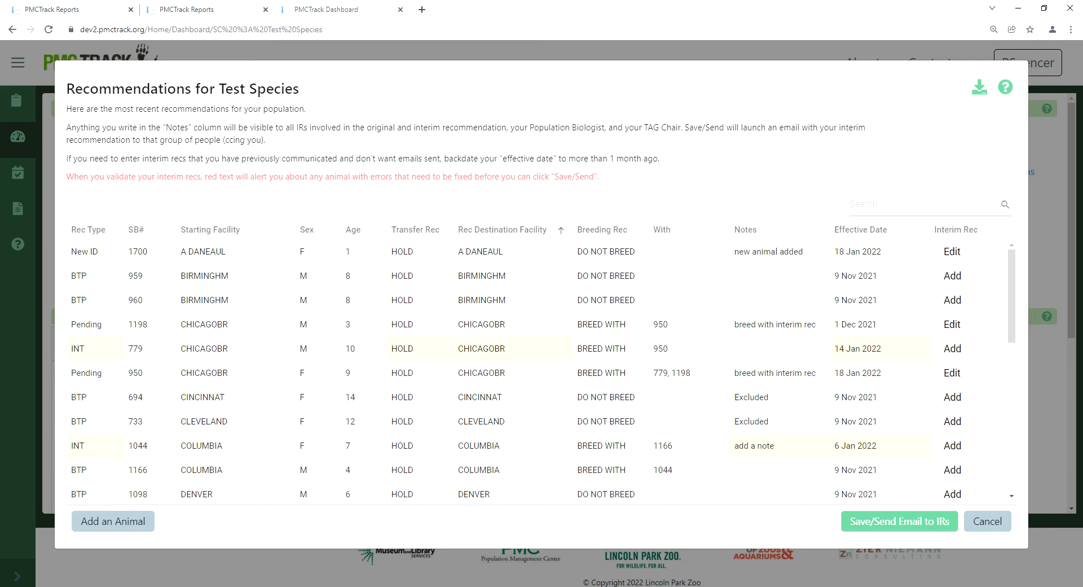
left_click(997, 520)
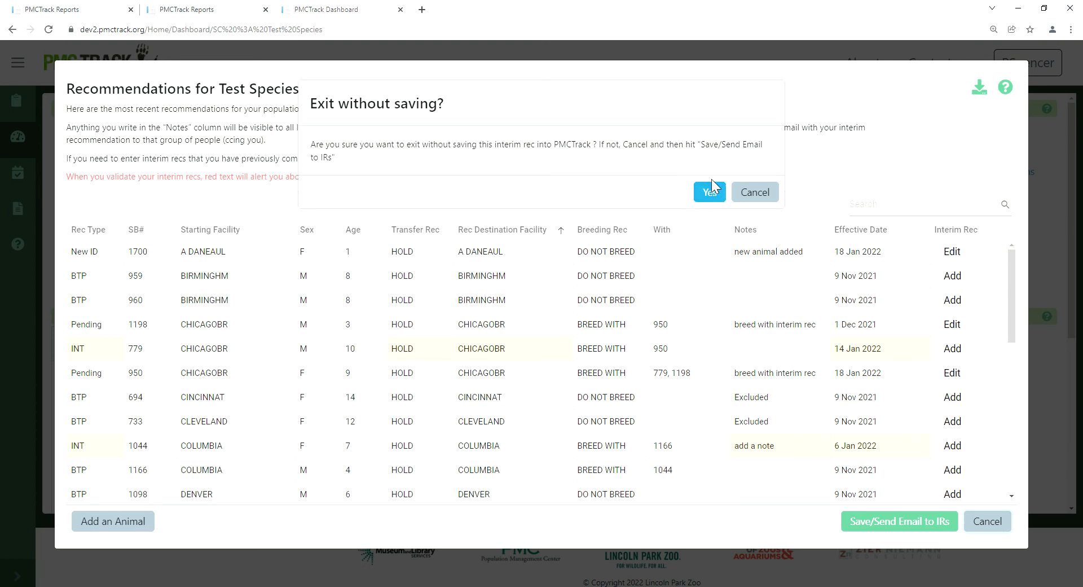
left_click(772, 192)
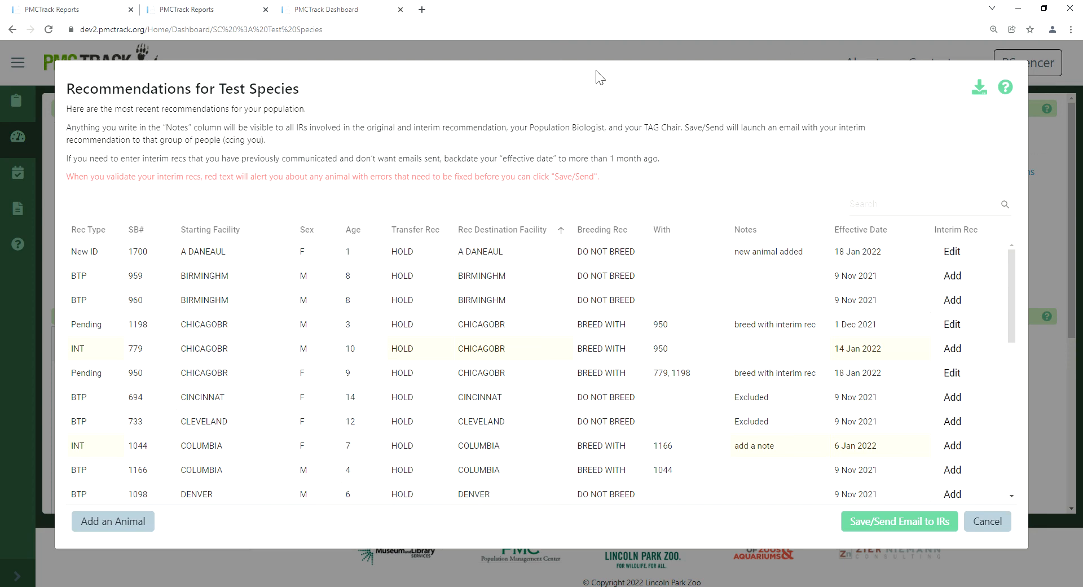
Step: Sort the Recommendation Outcomes detailed report by RecType in descending order, and examine the transfer outcome columns in the Outcomes Survey Results report
left_click(207, 9)
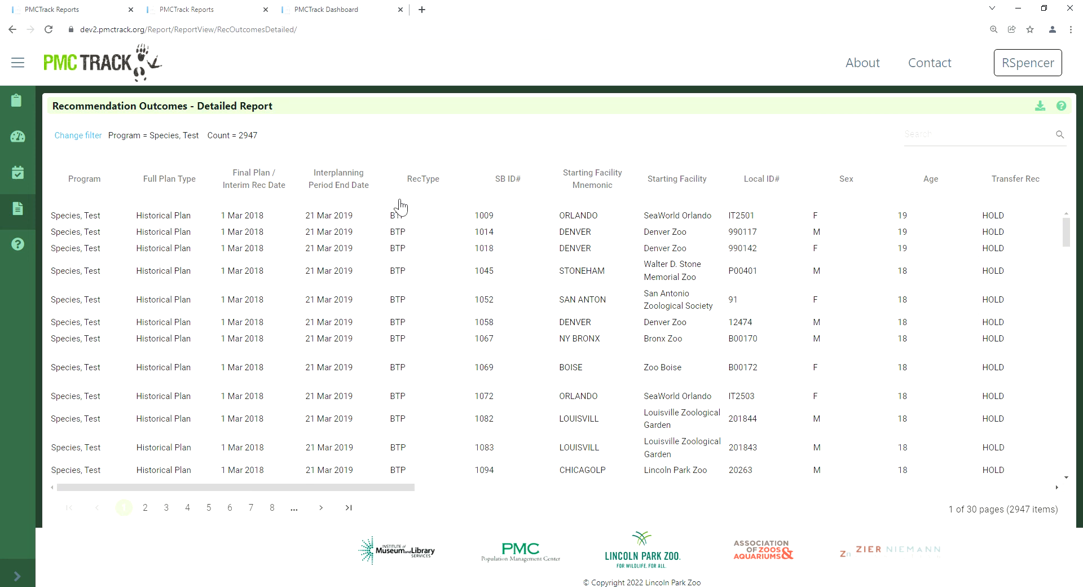
left_click(427, 187)
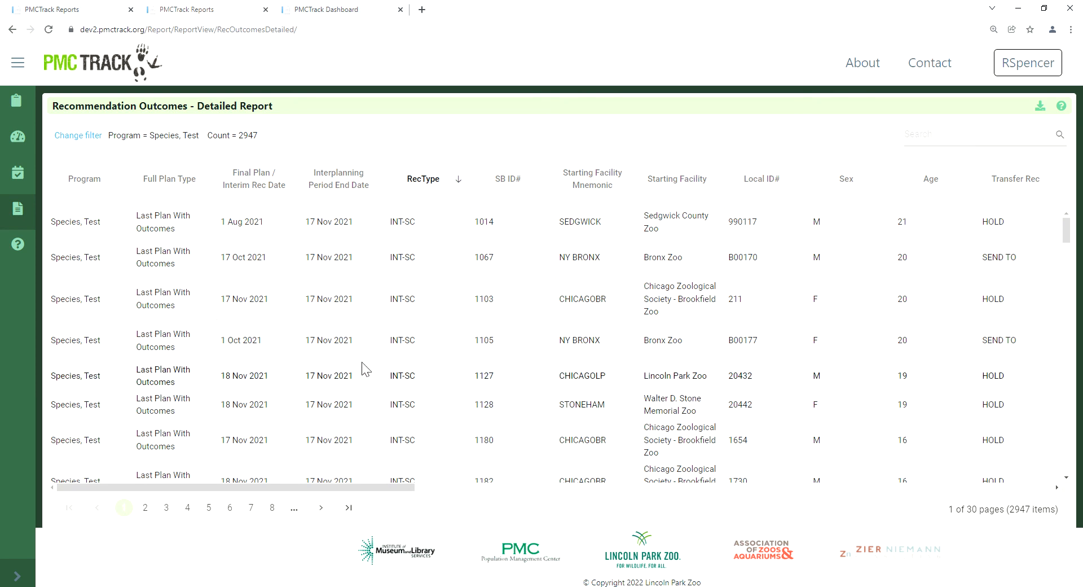
left_click(63, 8)
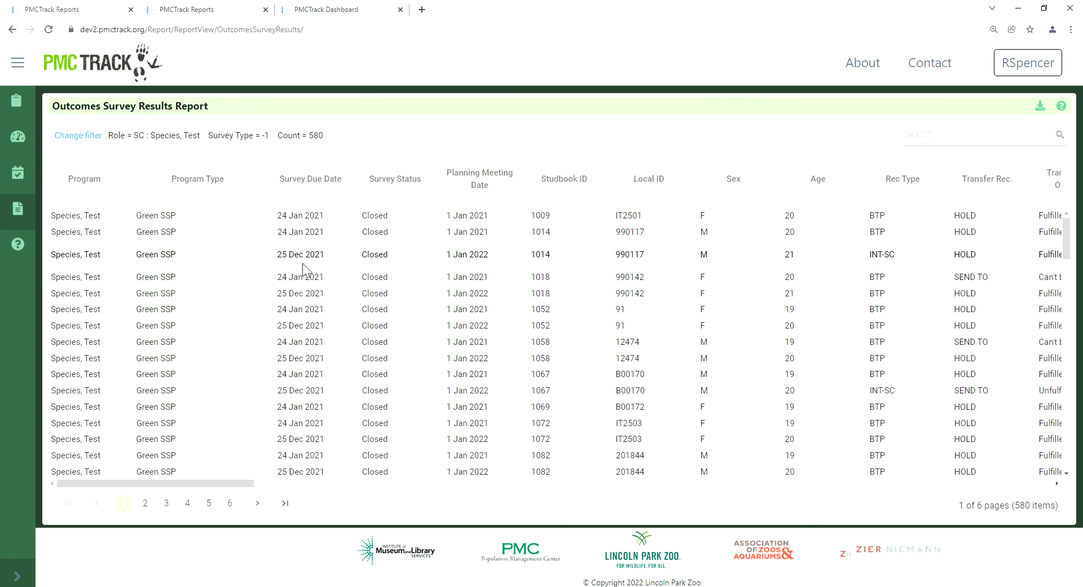
left_click_drag(228, 483, 314, 488)
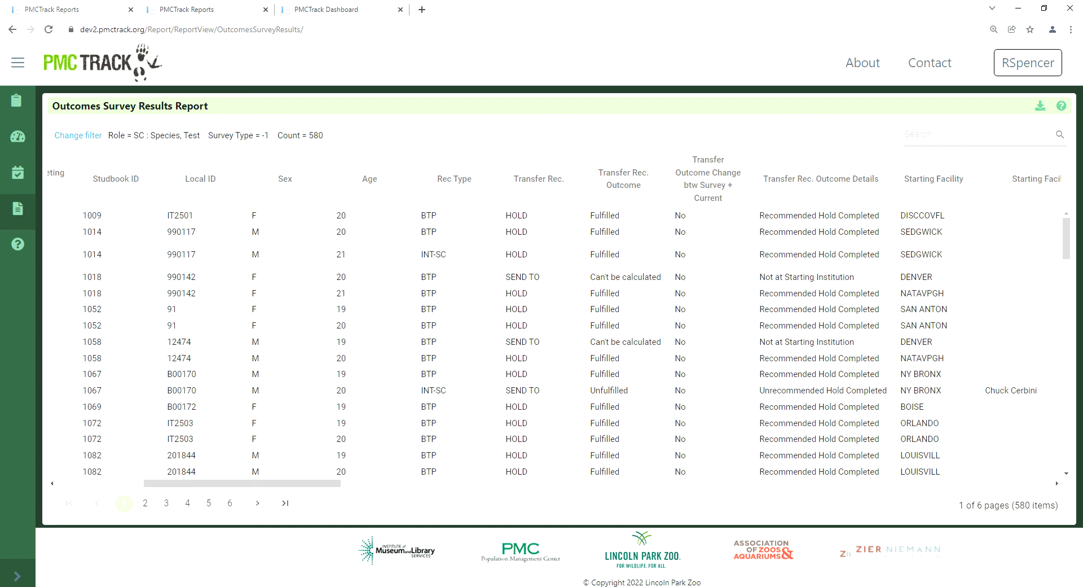
Step: Return to the dashboard, exit the Test Species recommendations without saving, and reopen the interim recommendations window
left_click(318, 10)
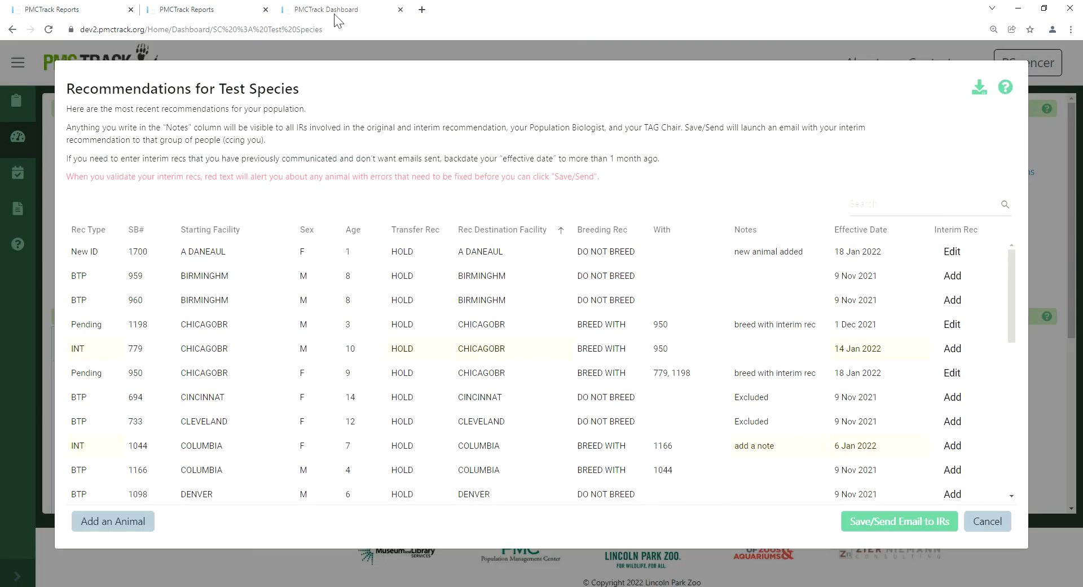
left_click(987, 521)
left_click(709, 191)
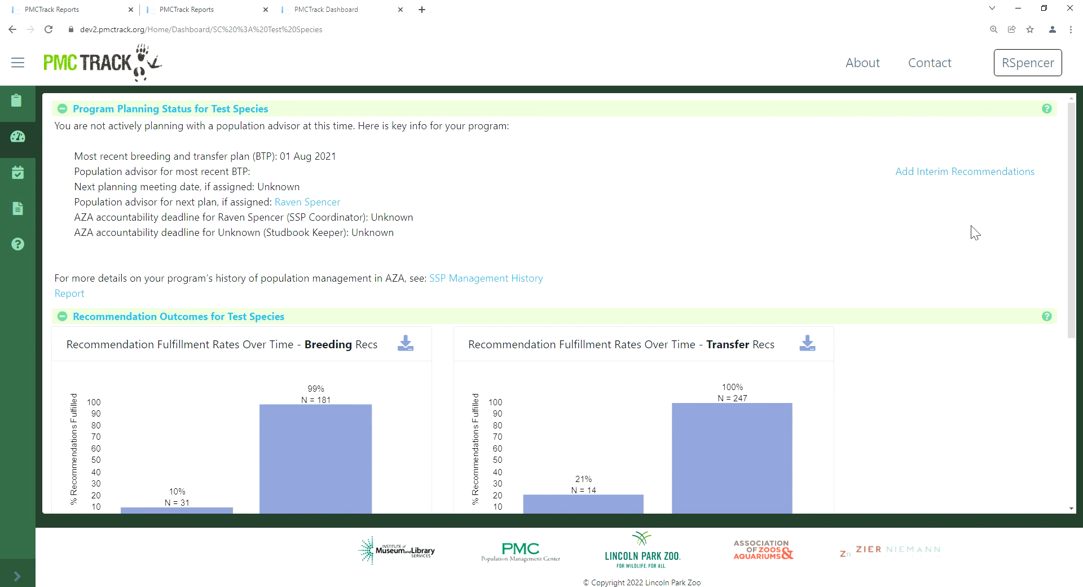
left_click(1008, 174)
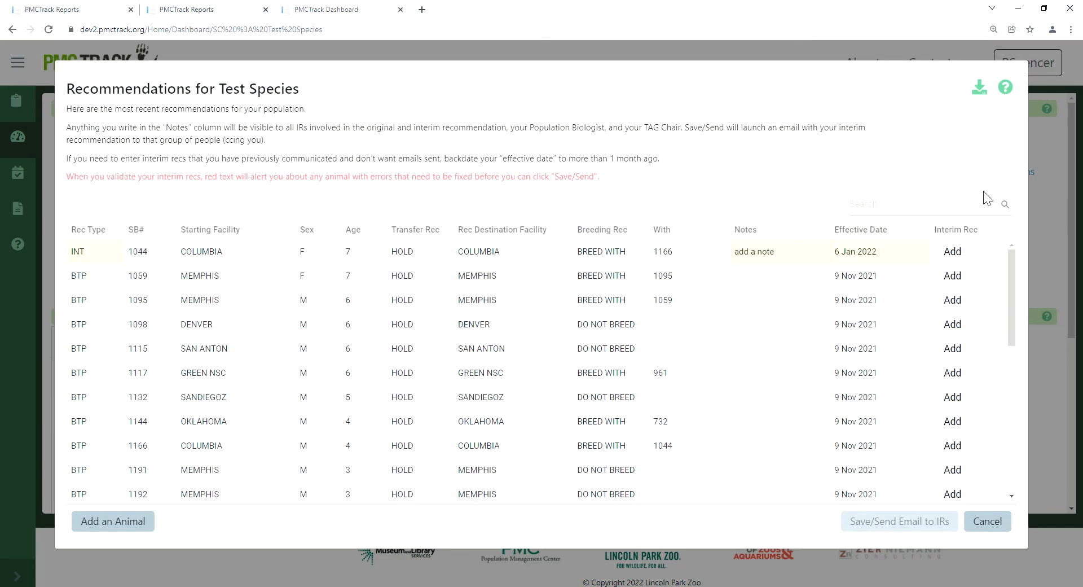